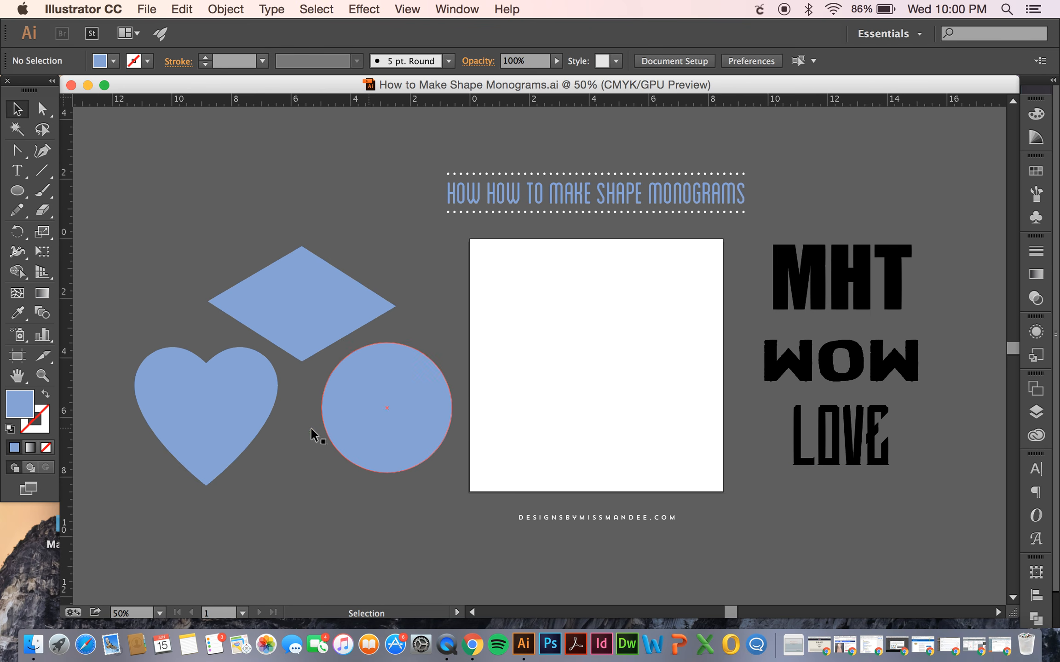
Move the blue heart to the centre of the artboard and place the LOVE text centred over it
{"action": "left_click_drag", "start_coordinate": [209, 410], "coordinate": [598, 348]}
{"action": "left_click", "coordinate": [699, 424]}
{"action": "key", "text": "ctrl+equal"}
{"action": "scroll", "coordinate": [700, 428], "scroll_direction": "right", "scroll_amount": 8}
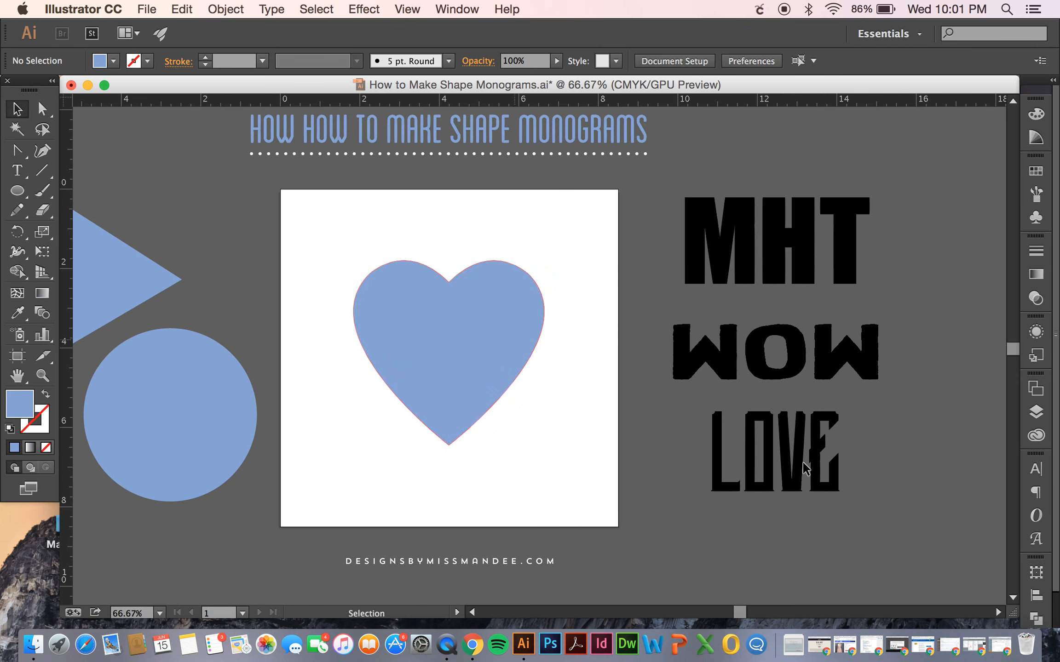
{"action": "scroll", "coordinate": [789, 470], "scroll_direction": "left", "scroll_amount": 4}
{"action": "scroll", "coordinate": [789, 470], "scroll_direction": "up", "scroll_amount": 2}
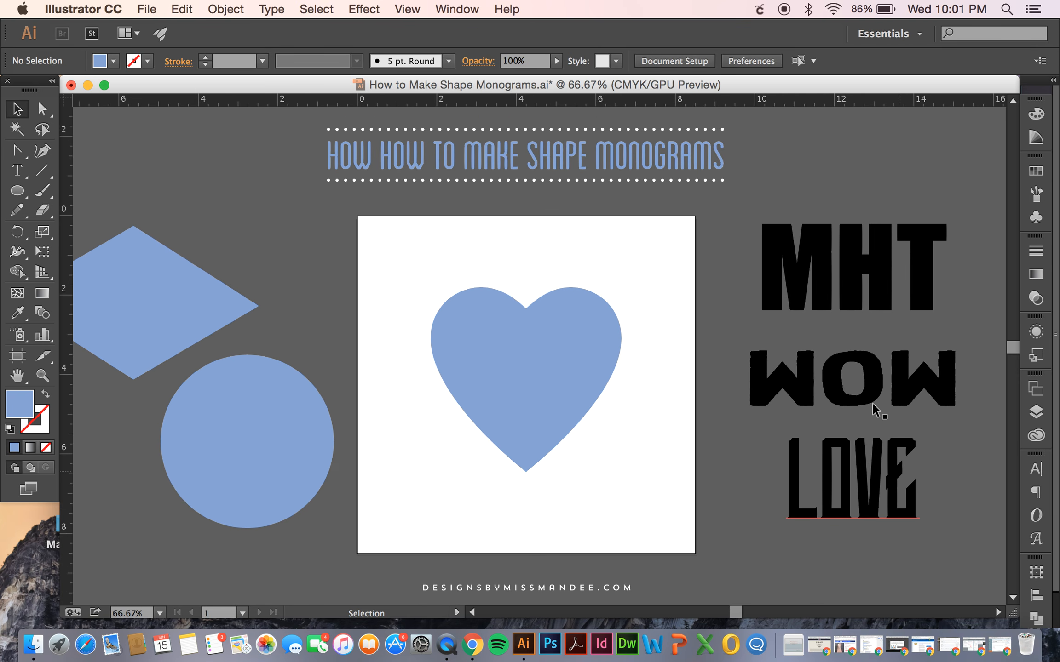
{"action": "left_click_drag", "start_coordinate": [862, 499], "coordinate": [537, 396]}
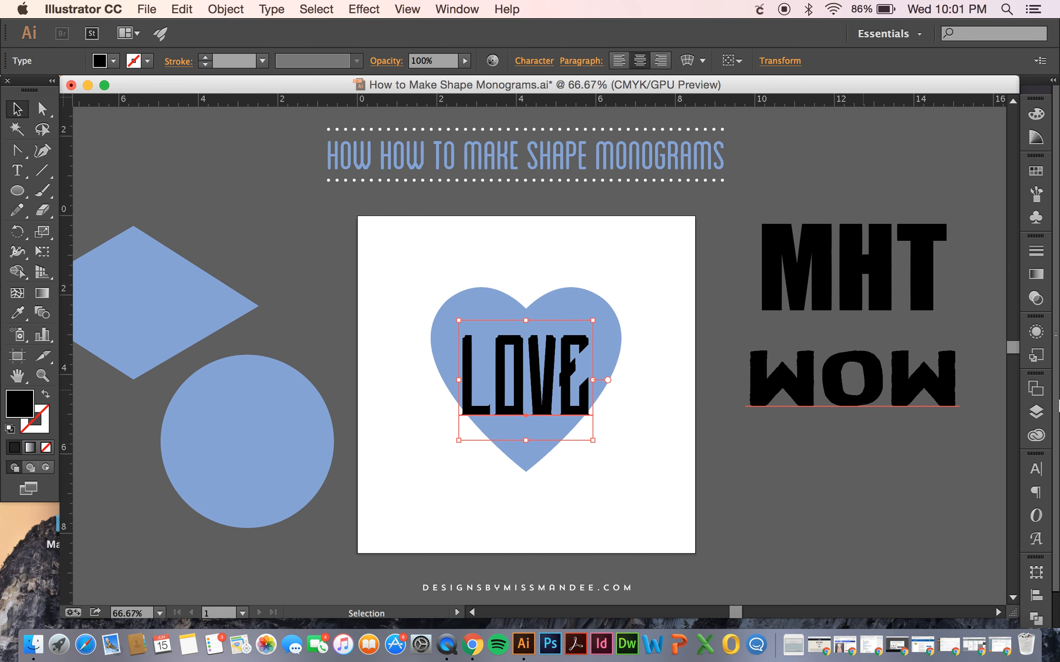
Show the layer contents and send the LOVE text to the back, behind the heart
{"action": "left_click", "coordinate": [1037, 412]}
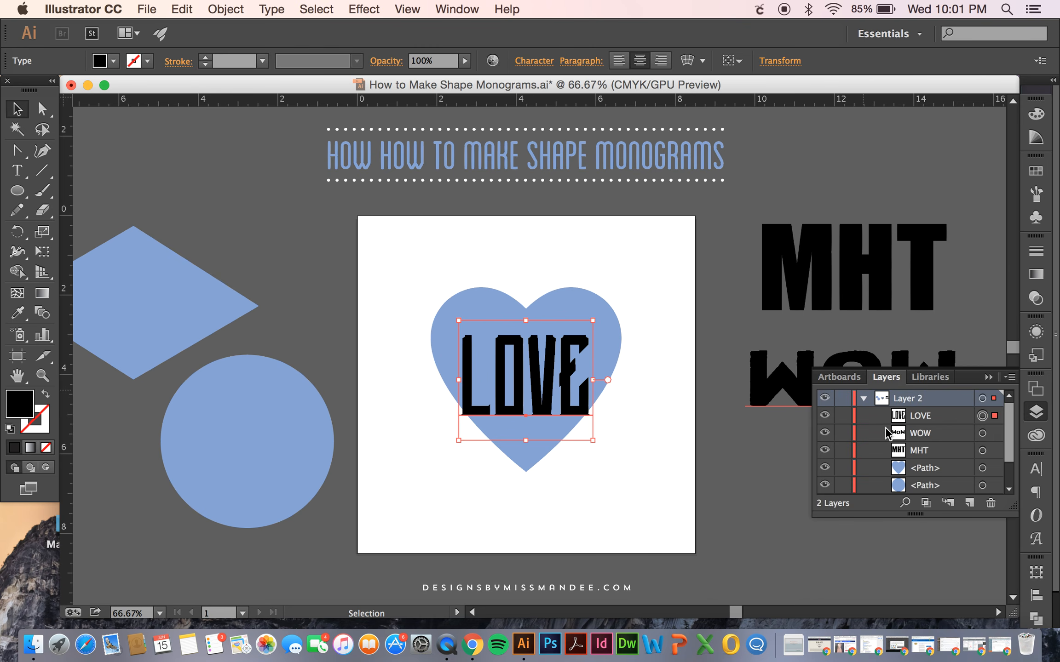
{"action": "right_click", "coordinate": [521, 366]}
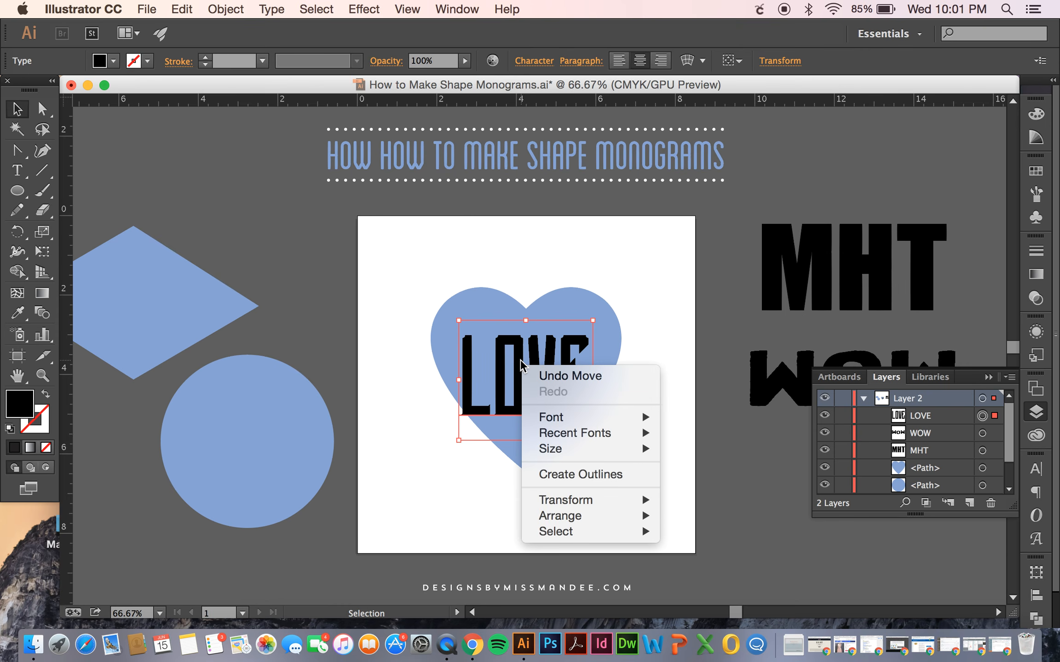
{"action": "mouse_move", "coordinate": [587, 515]}
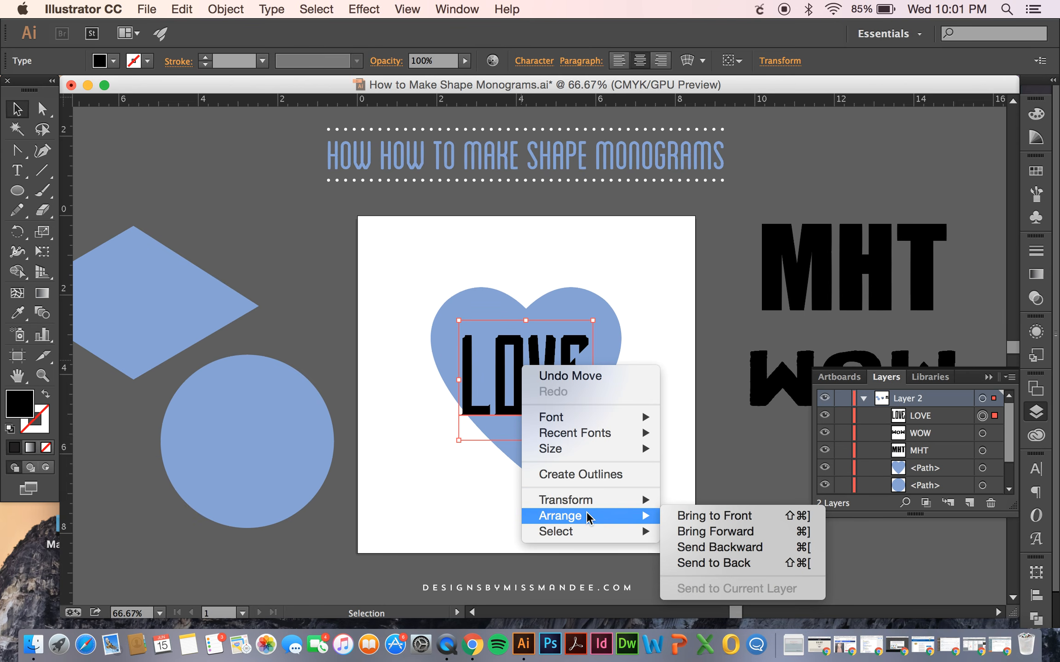
{"action": "left_click", "coordinate": [694, 564]}
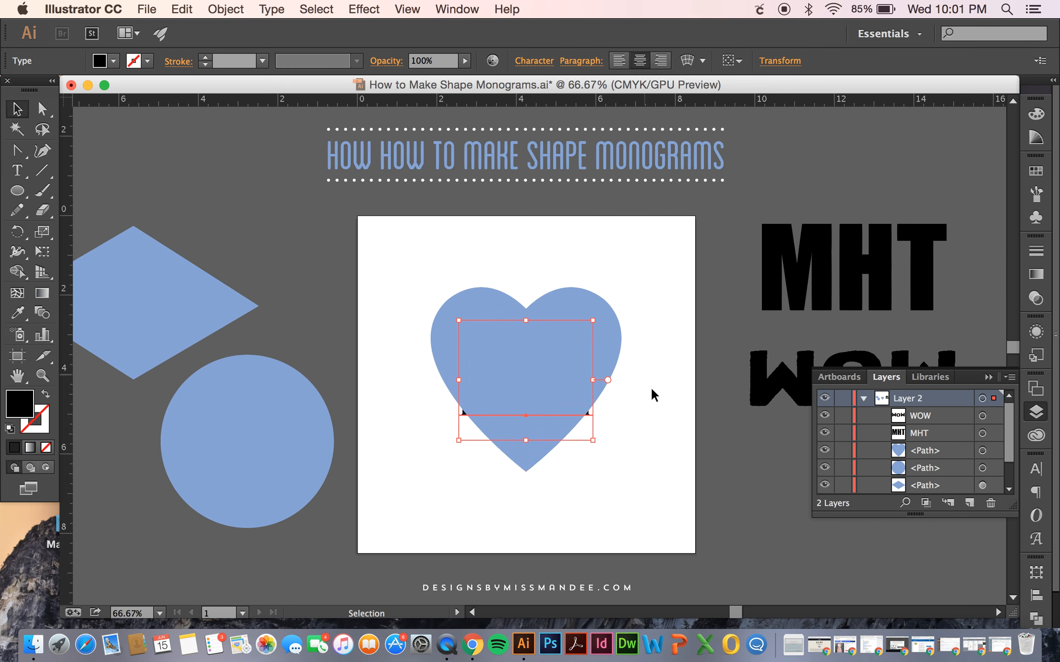
Select the heart and LOVE text together and envelope-distort them with the top object
{"action": "left_click_drag", "start_coordinate": [646, 468], "coordinate": [399, 320]}
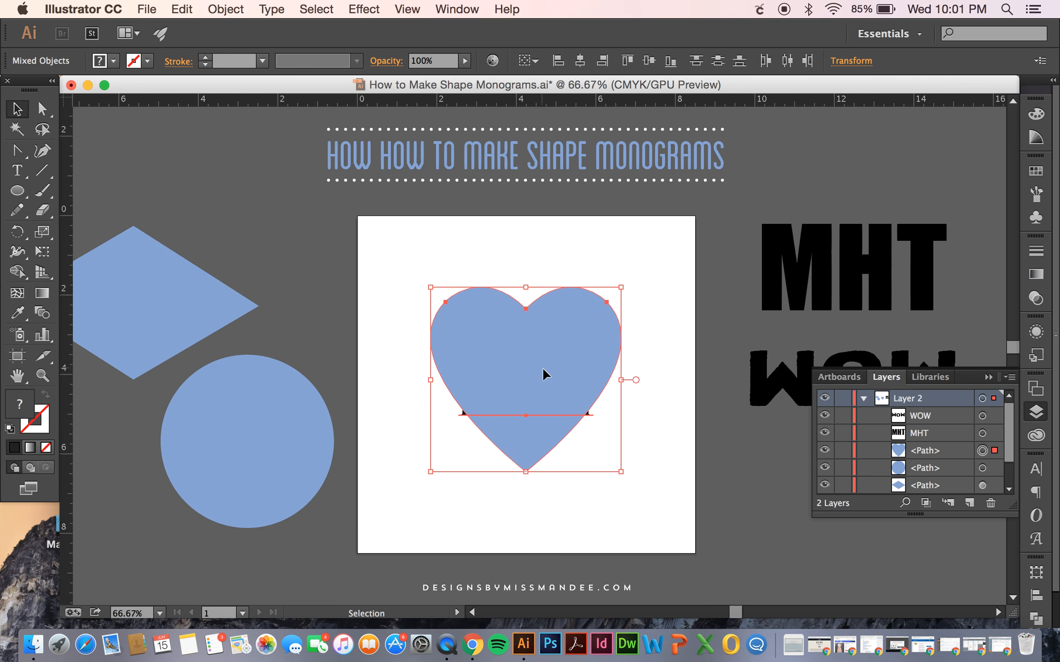
{"action": "left_click", "coordinate": [237, 10]}
{"action": "mouse_move", "coordinate": [298, 385]}
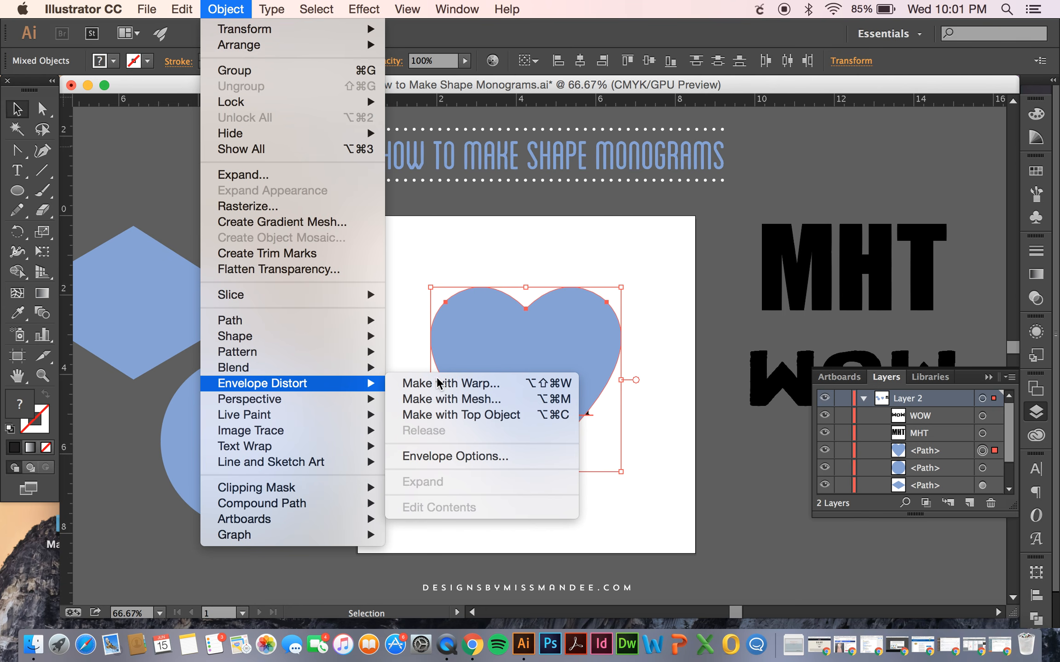
{"action": "left_click", "coordinate": [454, 417]}
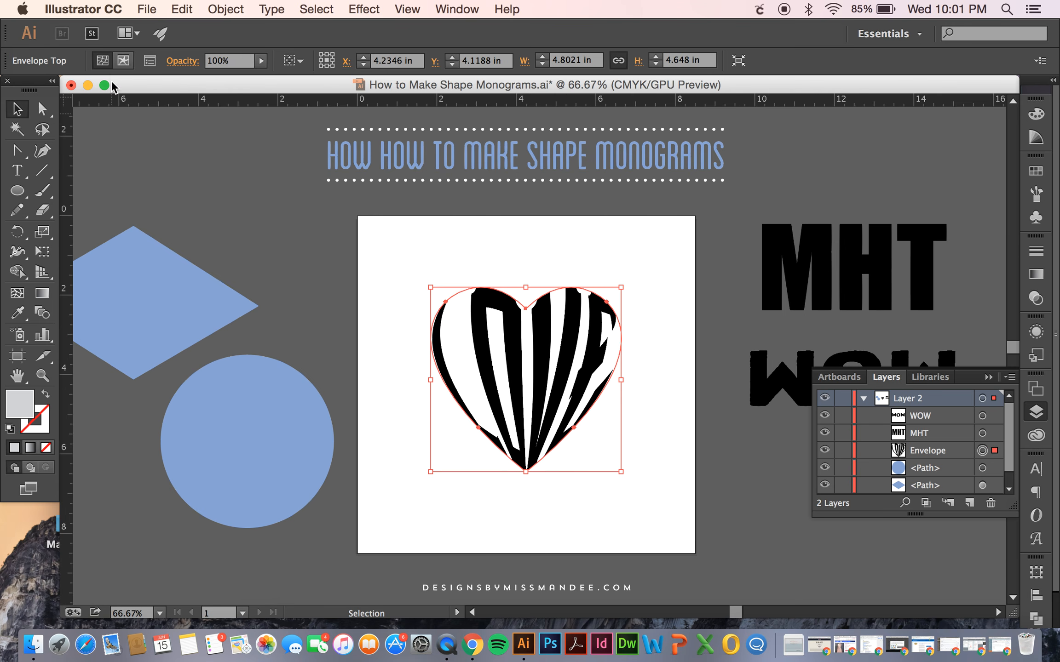
Open the heart envelope's contents for editing and select all the characters of the LOVE text inside it
{"action": "left_click", "coordinate": [124, 64]}
{"action": "left_click", "coordinate": [105, 62]}
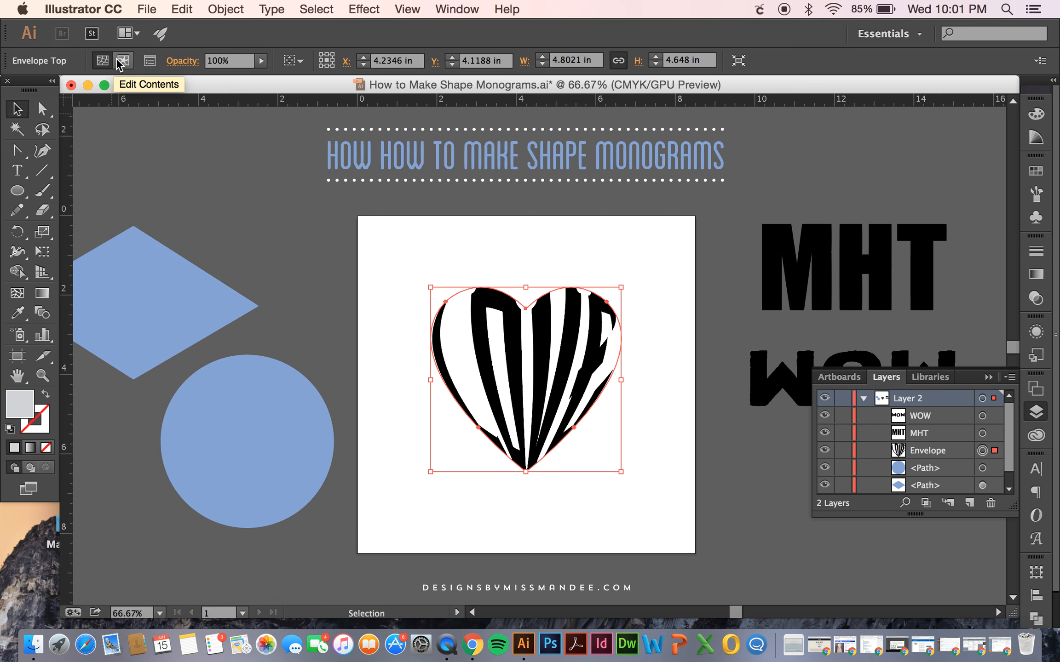
{"action": "left_click", "coordinate": [121, 64]}
{"action": "left_click", "coordinate": [122, 65]}
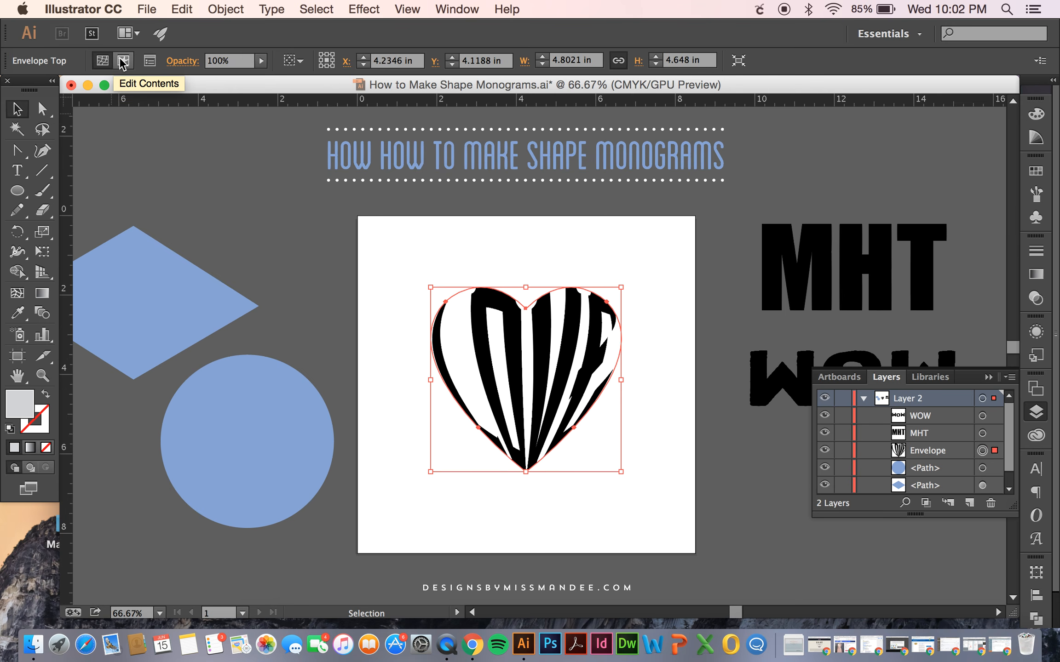
{"action": "left_click", "coordinate": [125, 64]}
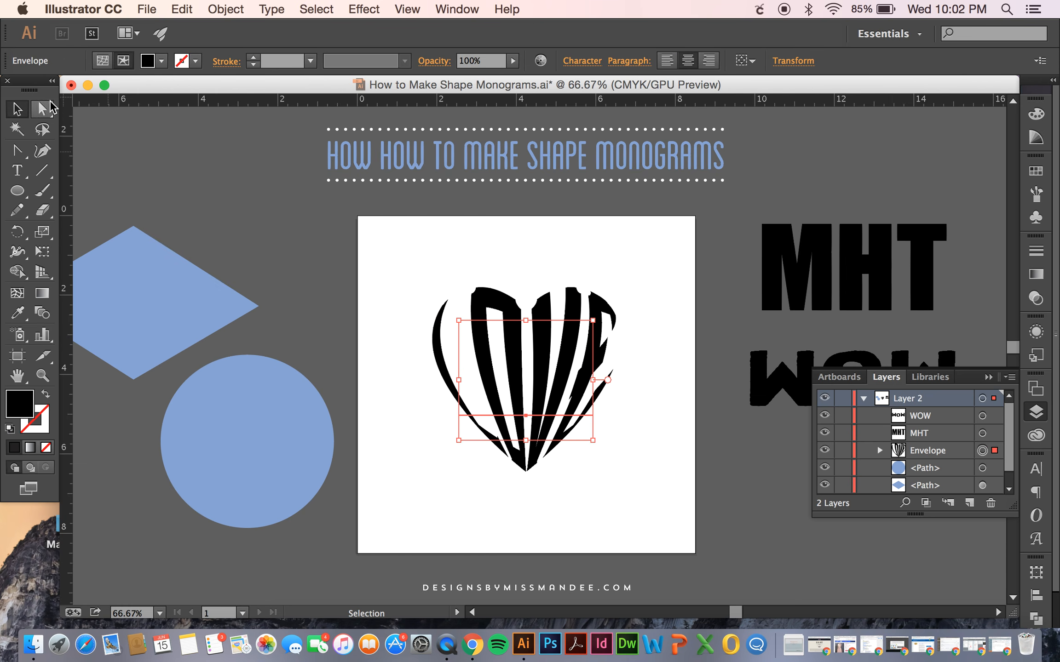
{"action": "left_click", "coordinate": [43, 110]}
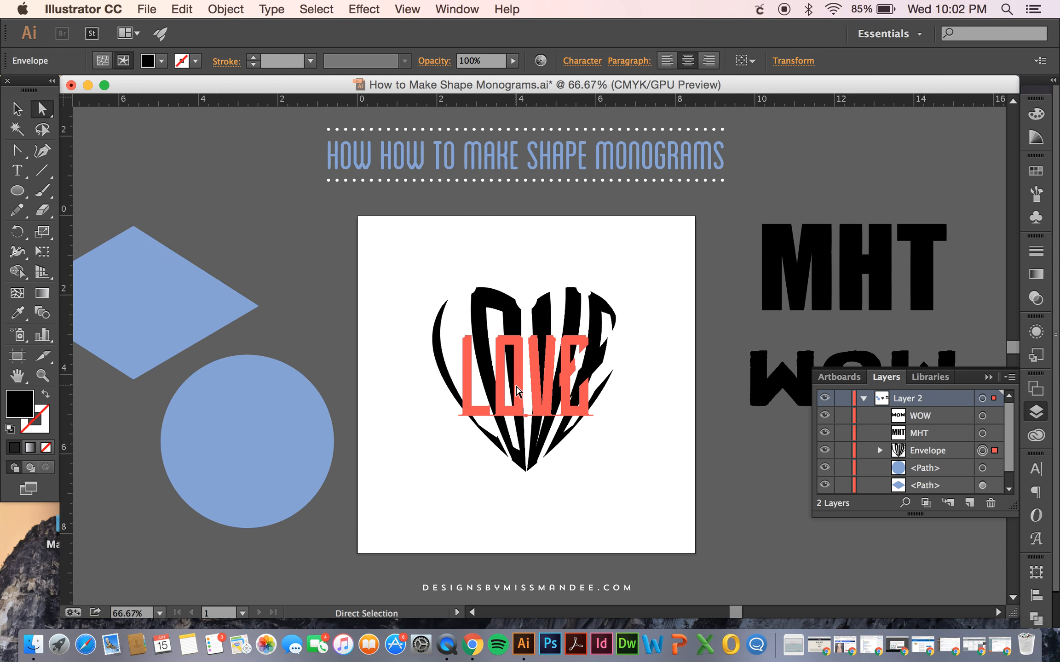
{"action": "double_click", "coordinate": [518, 391]}
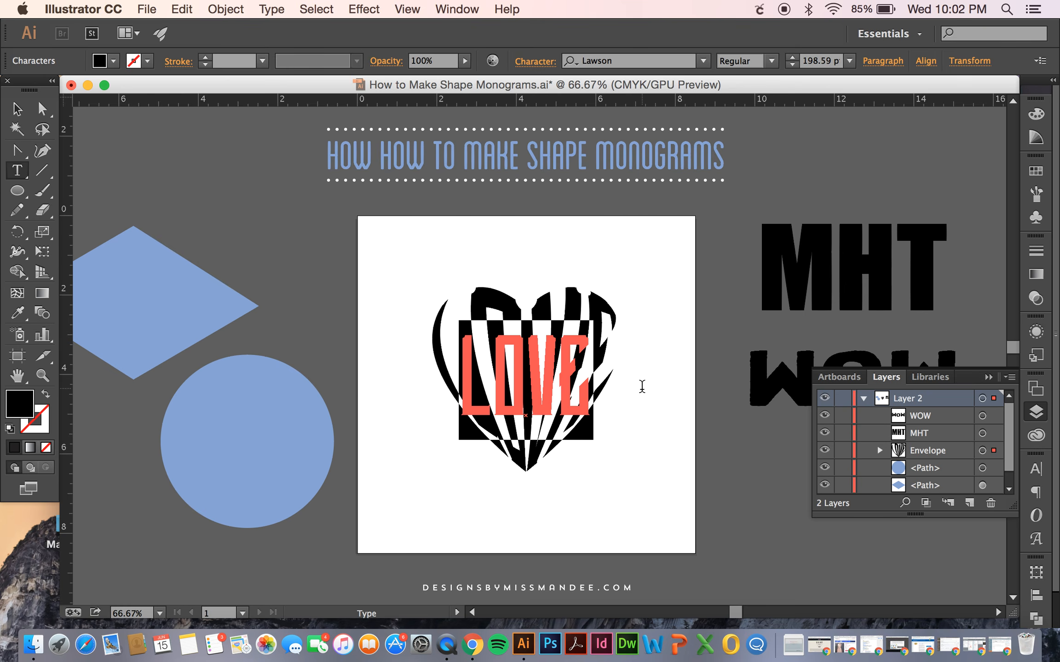
Set the font of the LOVE text inside the envelope to Impact and deselect the artwork
{"action": "scroll", "coordinate": [642, 386], "scroll_direction": "right", "scroll_amount": 2}
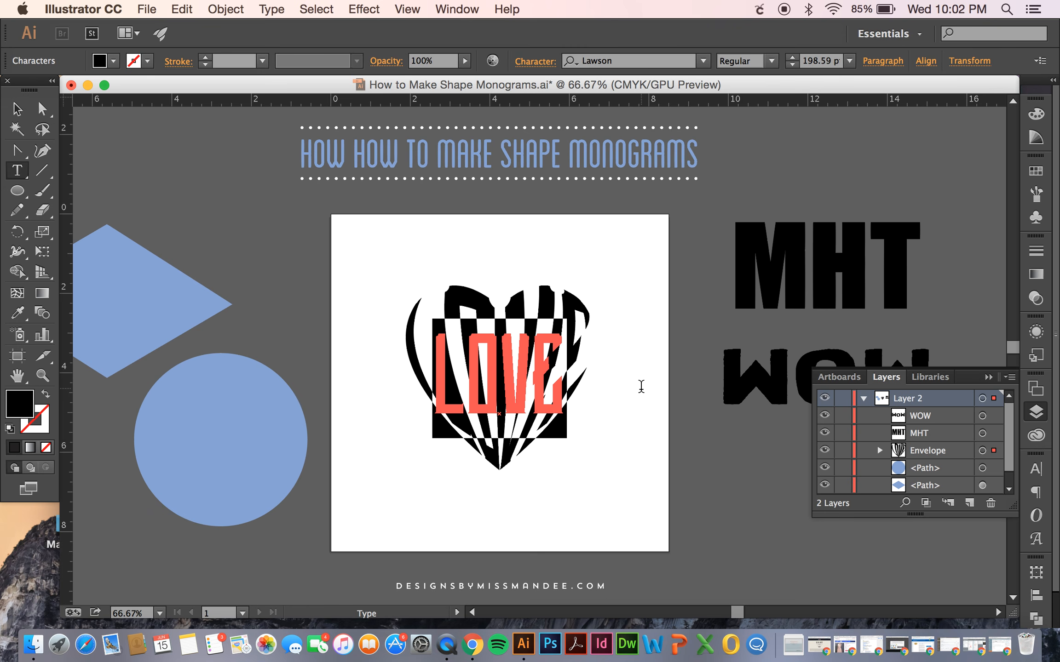
{"action": "left_click", "coordinate": [1037, 470]}
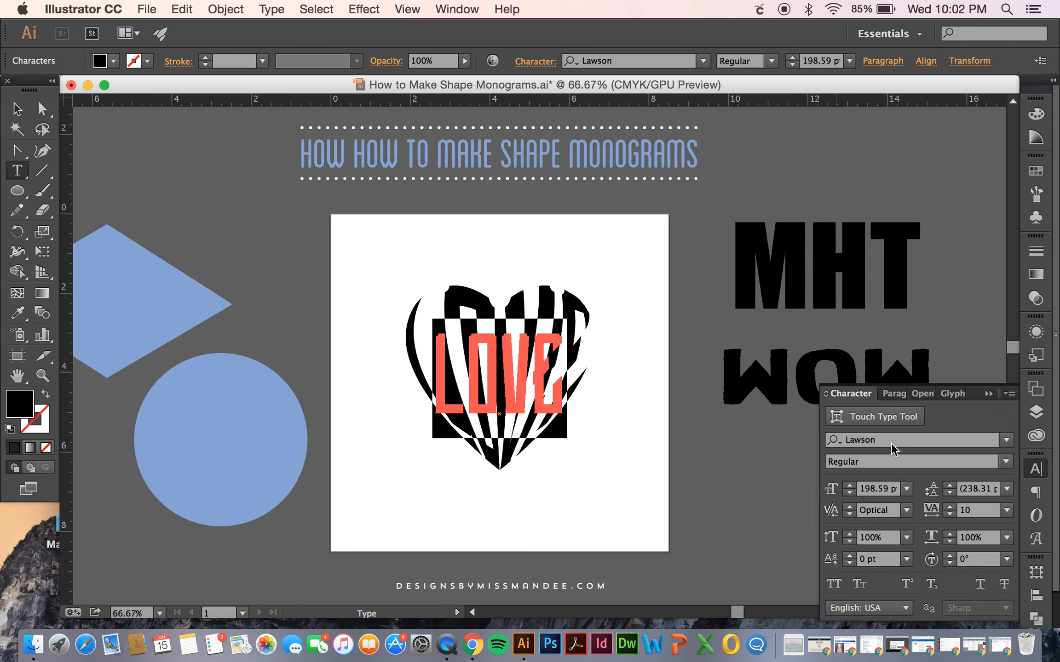
{"action": "left_click", "coordinate": [869, 441]}
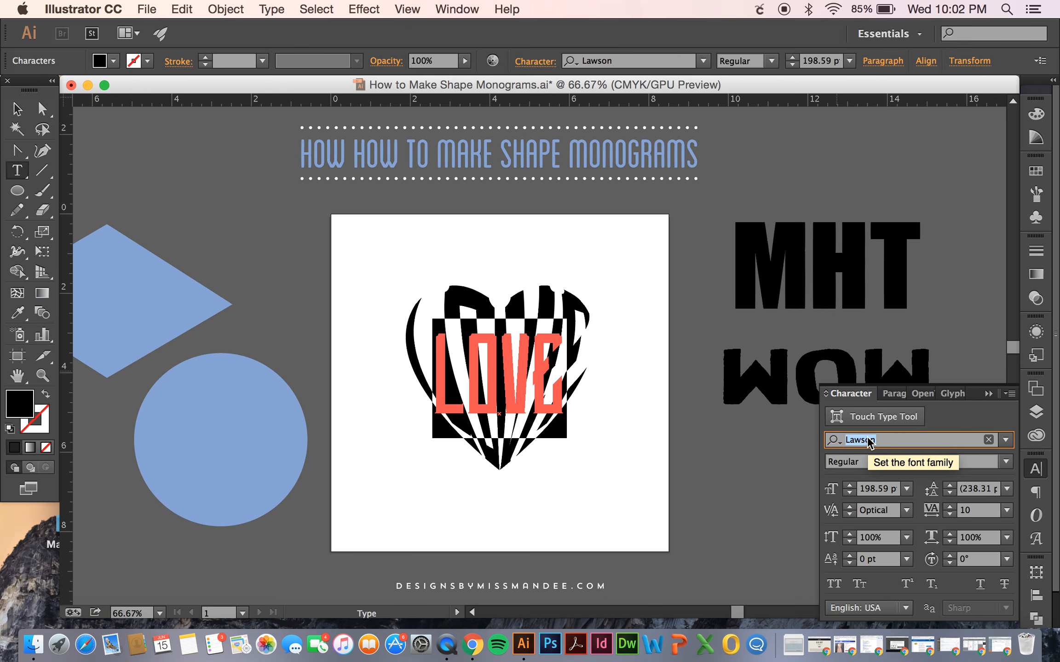
{"action": "type", "text": "im"}
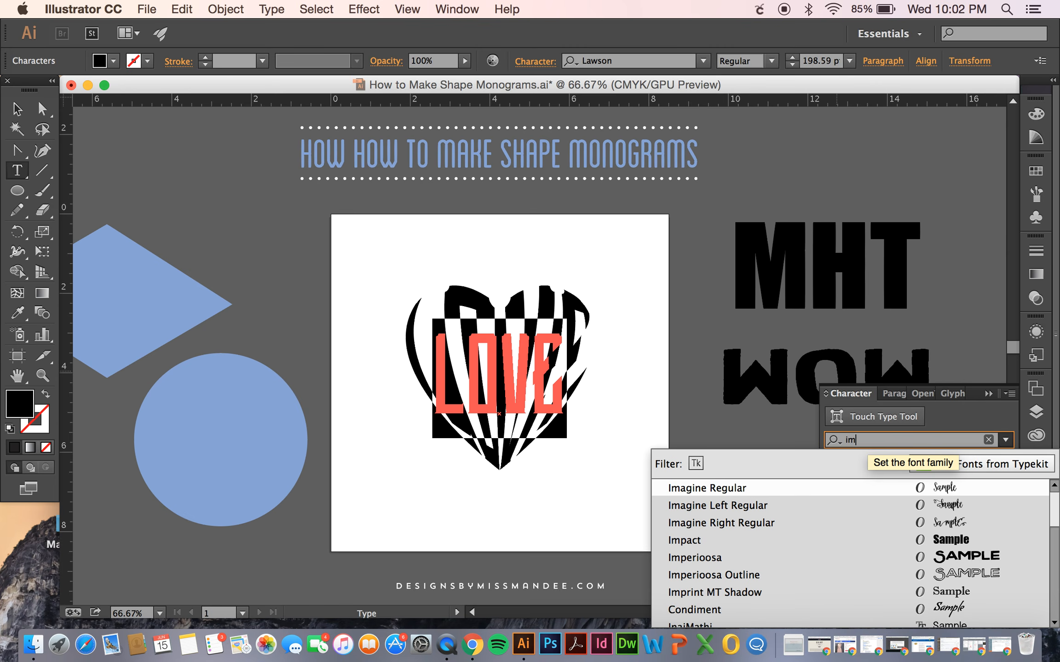
{"action": "type", "text": "pac"}
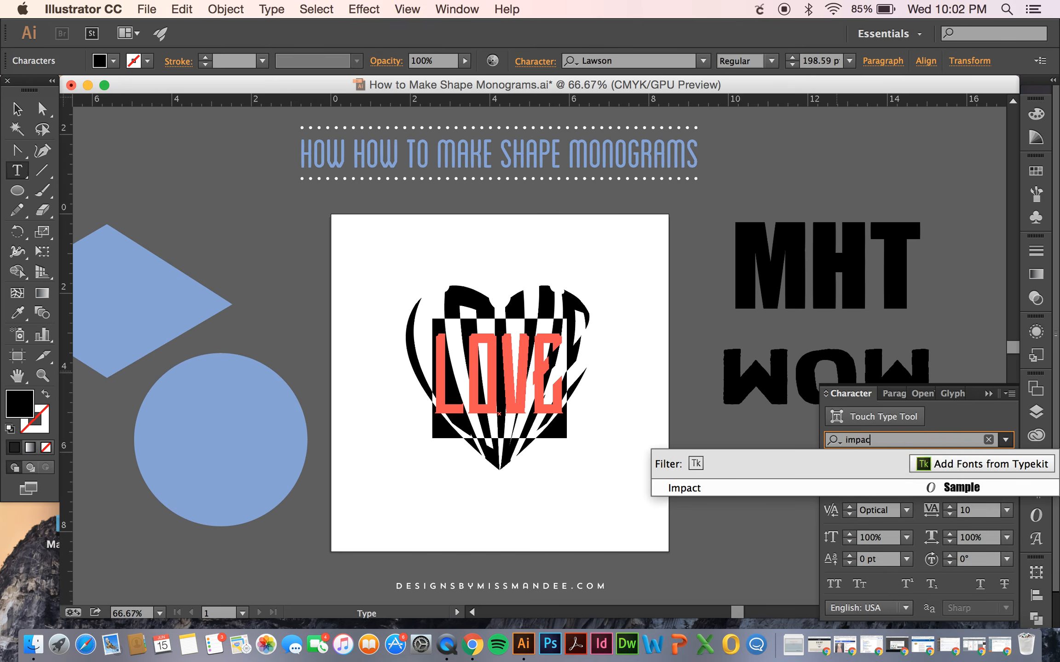
{"action": "key", "text": "Return"}
{"action": "key", "text": "super+alt+c"}
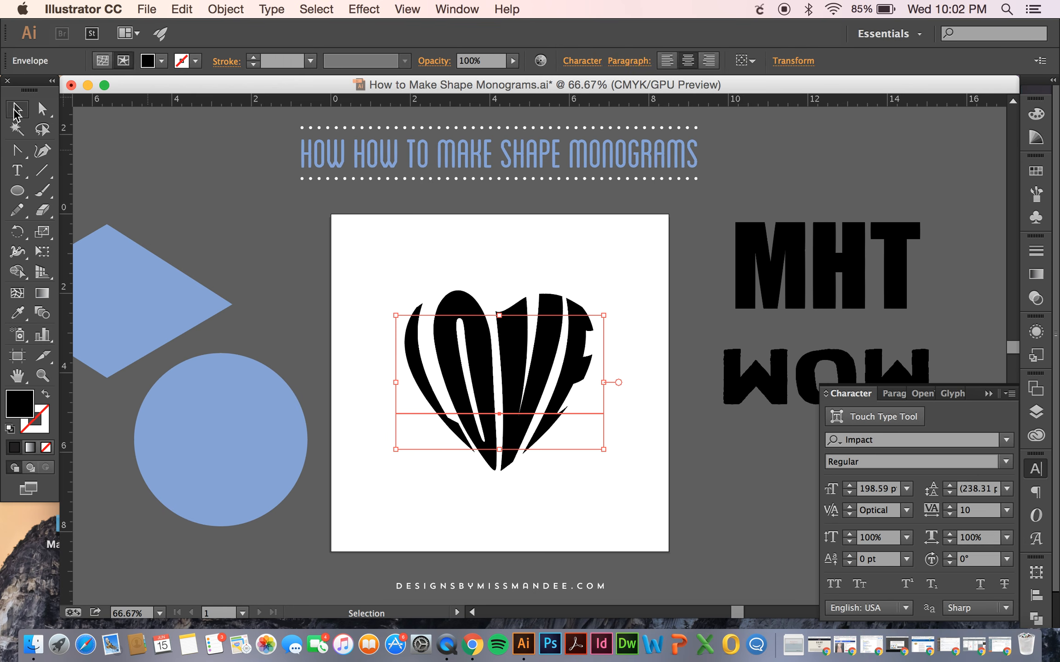
{"action": "left_click", "coordinate": [365, 352]}
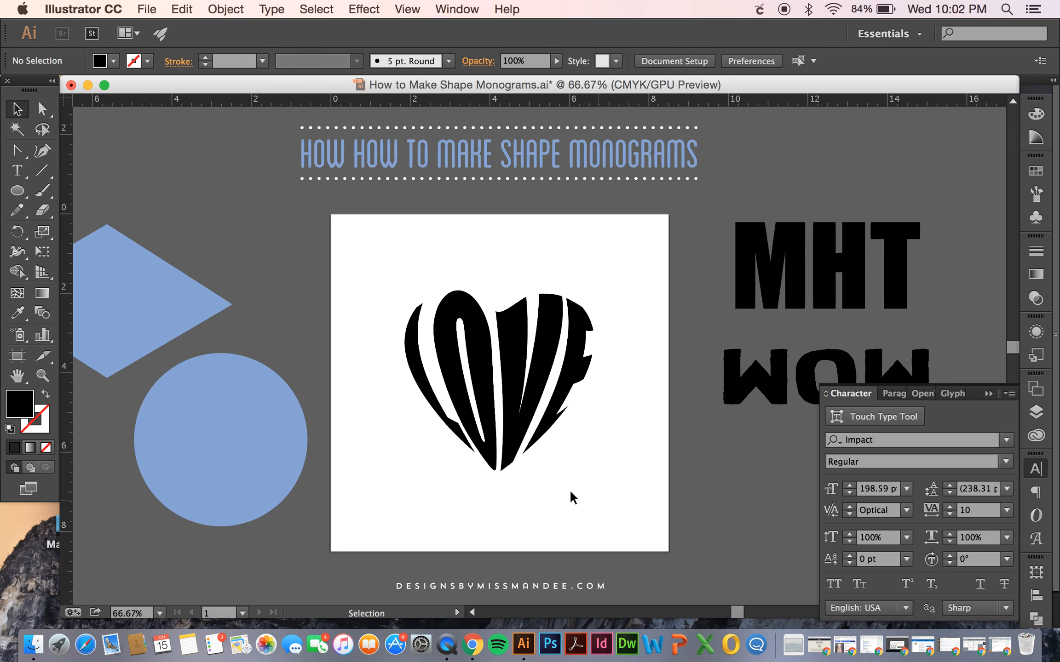
Edit the heart envelope's outline, try pulling its upper-right anchor point up and outward, and undo that reshaping
{"action": "left_click", "coordinate": [499, 351]}
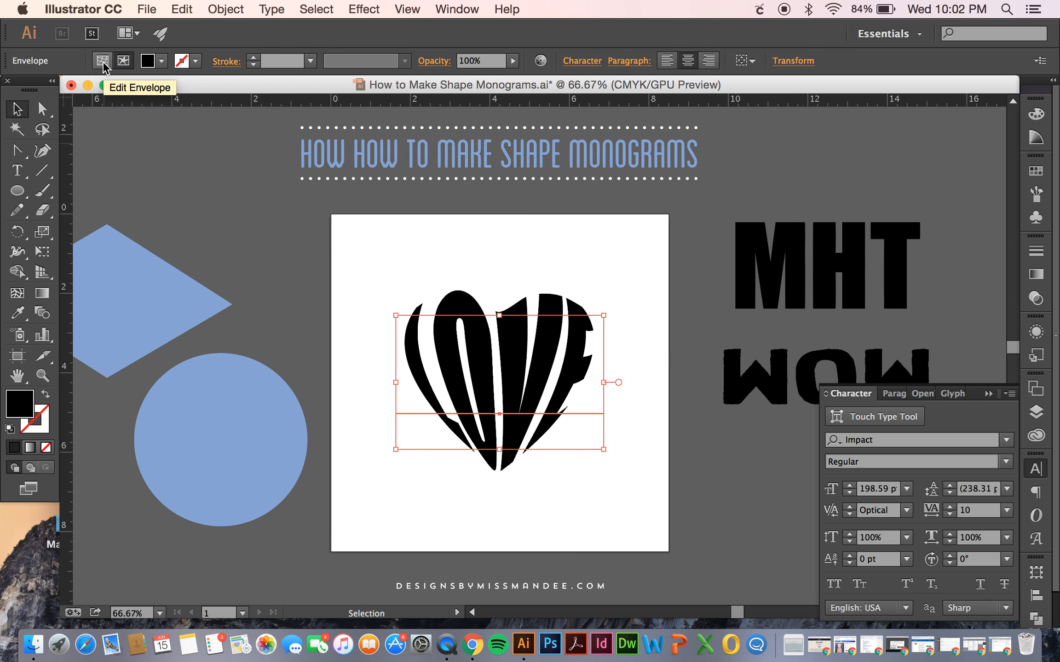
{"action": "left_click", "coordinate": [103, 61]}
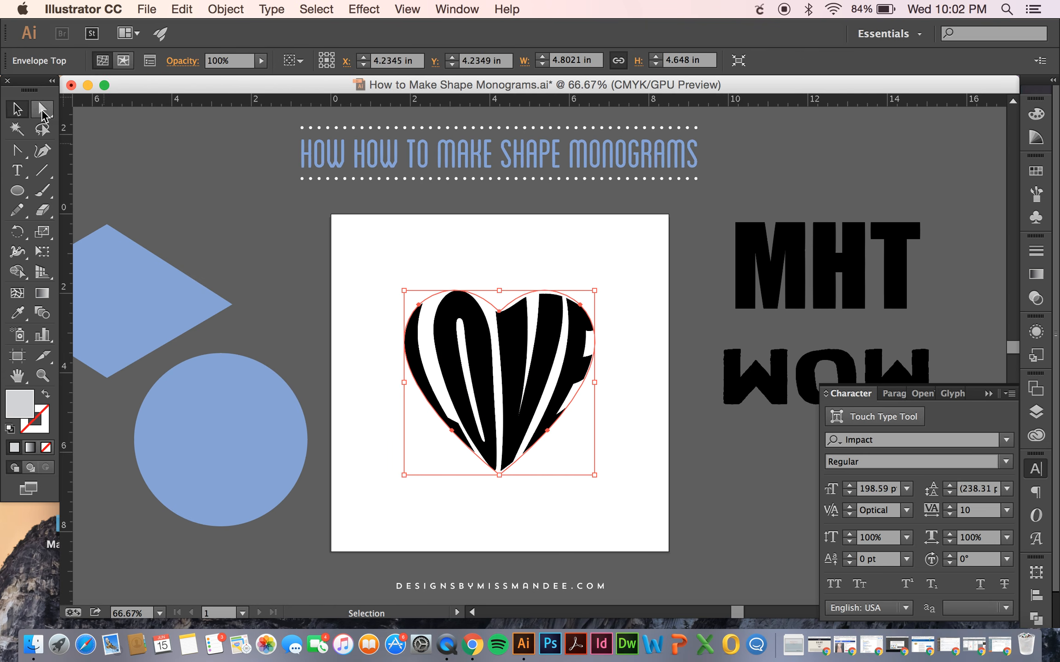
{"action": "left_click", "coordinate": [42, 110]}
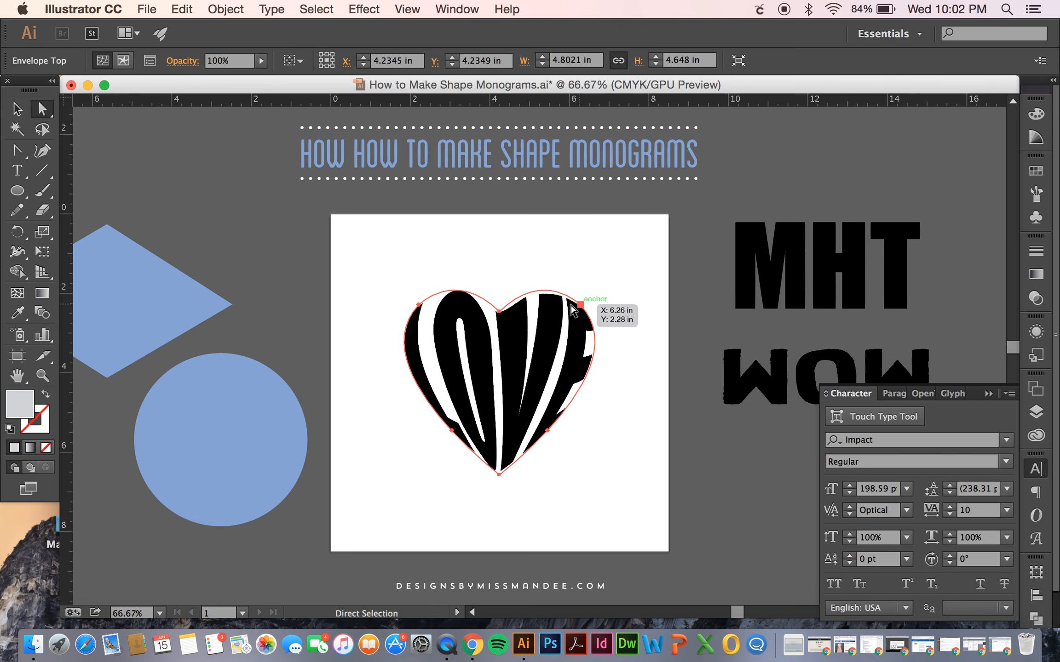
{"action": "left_click_drag", "start_coordinate": [572, 312], "coordinate": [600, 260]}
{"action": "left_click", "coordinate": [657, 319]}
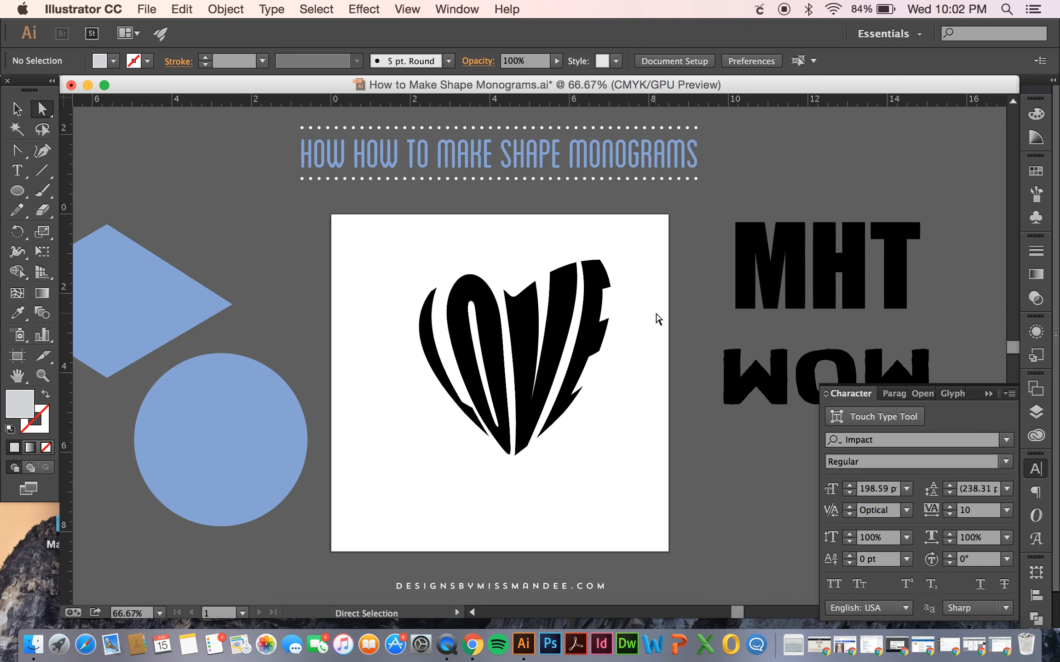
{"action": "key", "text": "super+z"}
{"action": "key", "text": "v"}
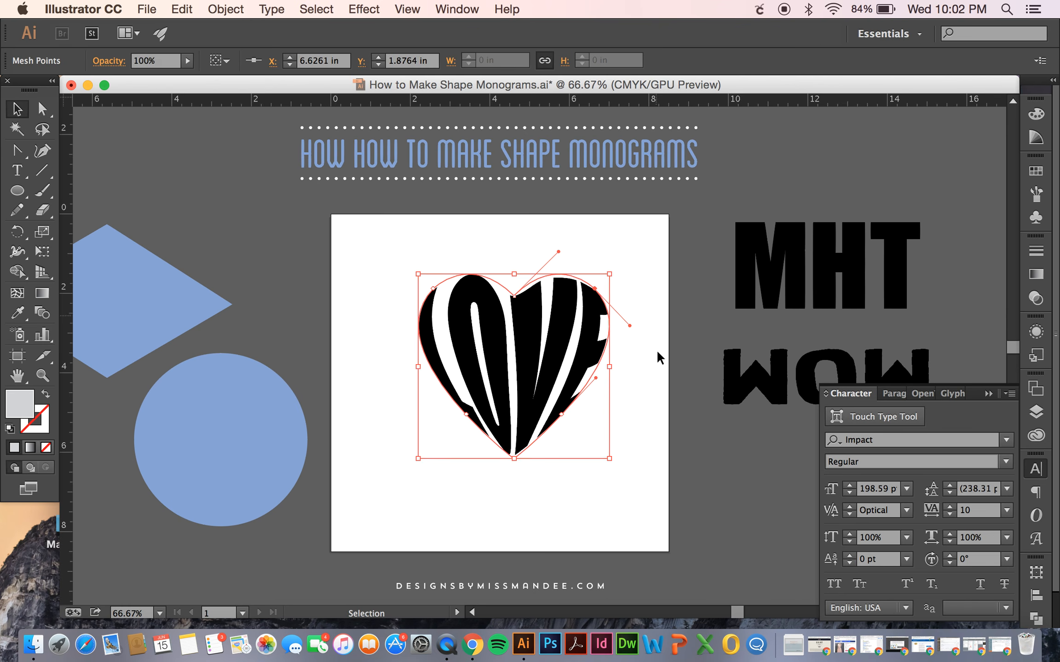
{"action": "left_click", "coordinate": [652, 358]}
Move the LOVE heart off the artboard to its upper left and place the blue diamond in the artboard's centre
{"action": "scroll", "coordinate": [652, 358], "scroll_direction": "left", "scroll_amount": 2}
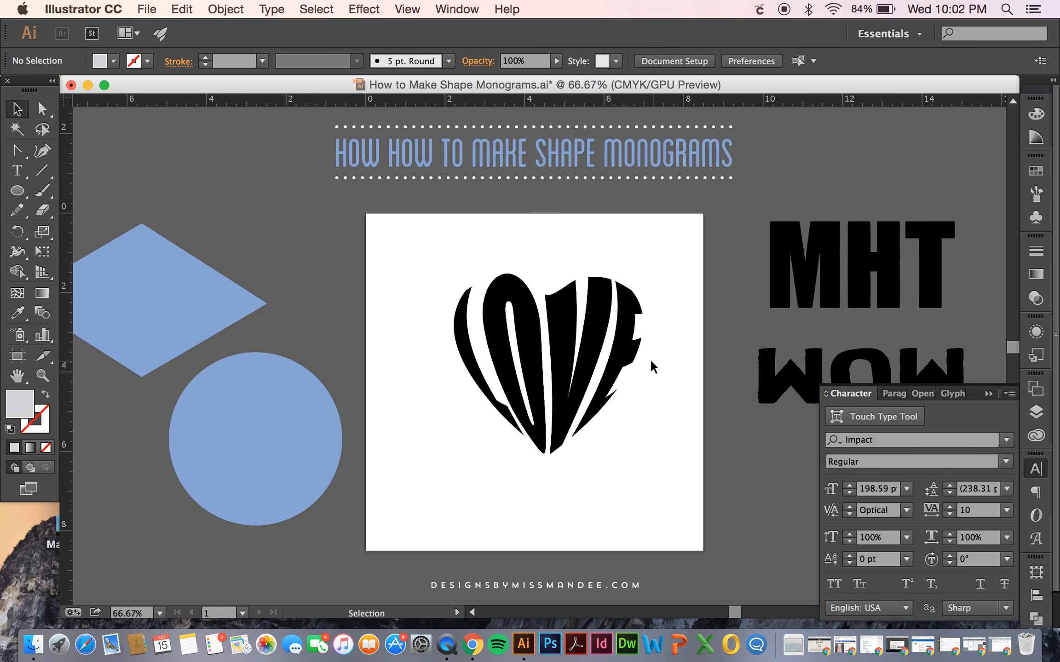
{"action": "left_click_drag", "start_coordinate": [551, 378], "coordinate": [203, 172]}
{"action": "left_click_drag", "start_coordinate": [157, 294], "coordinate": [547, 369]}
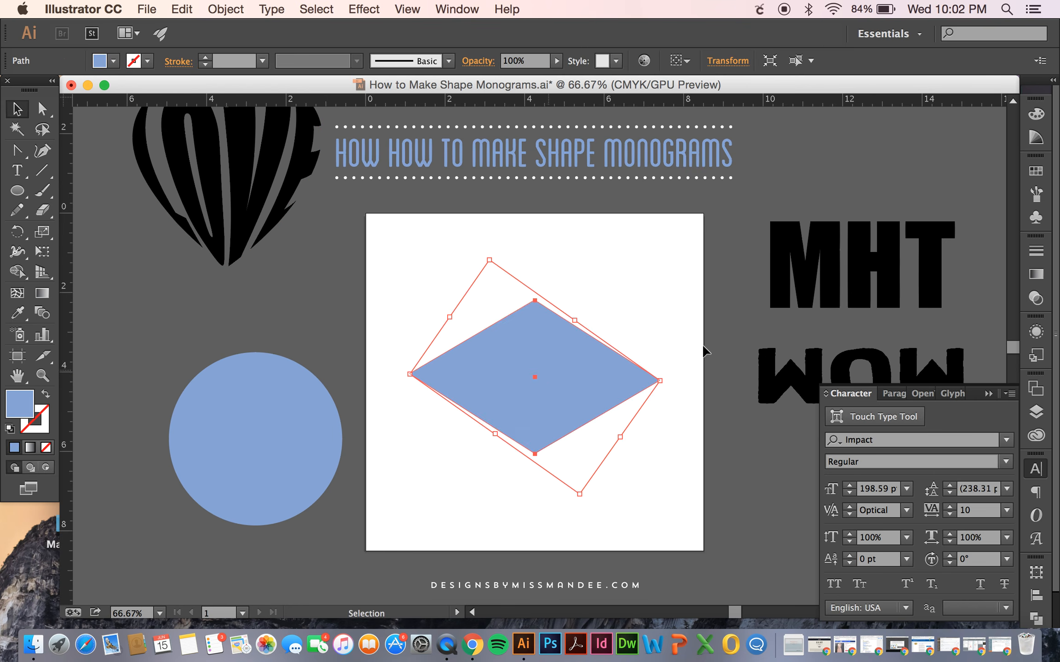
Place the WOW text centred over the diamond and send it to the back
{"action": "left_click_drag", "start_coordinate": [804, 358], "coordinate": [480, 359]}
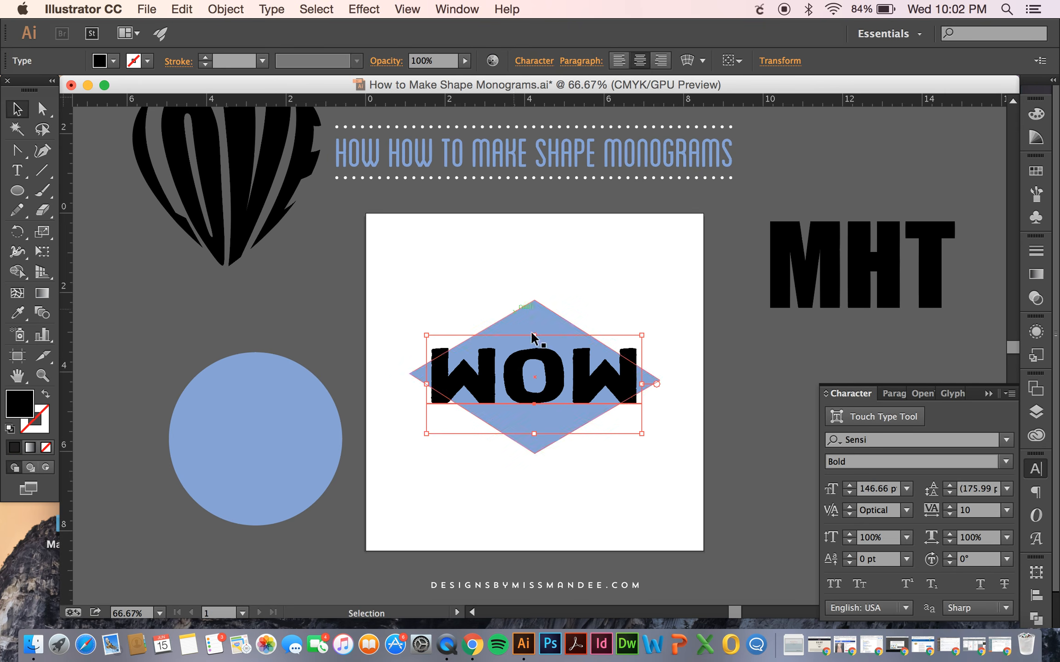
{"action": "right_click", "coordinate": [517, 379]}
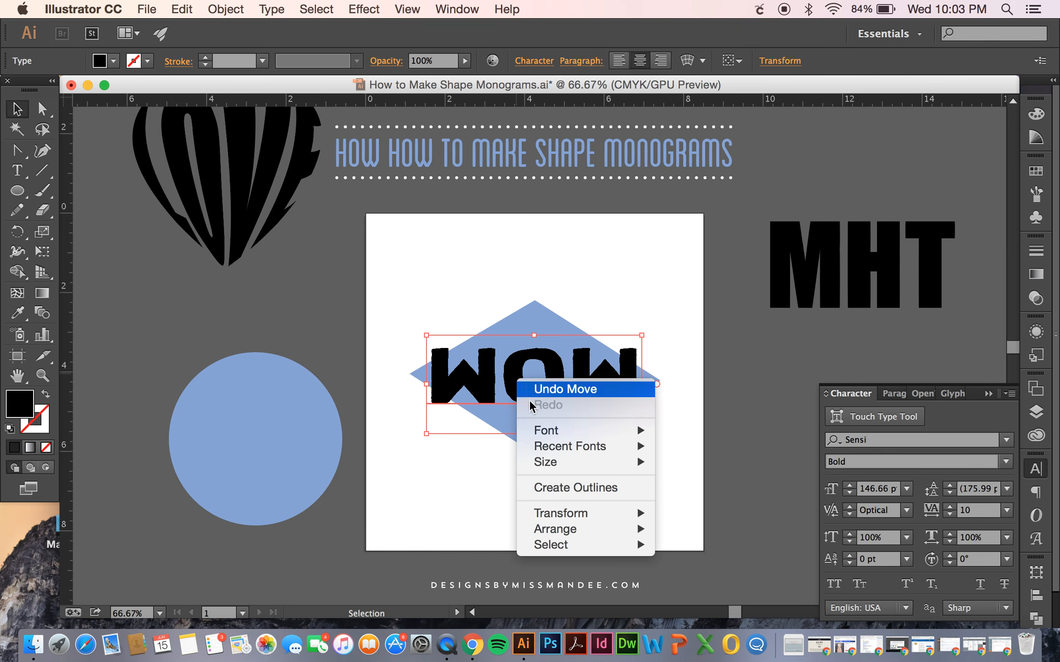
{"action": "mouse_move", "coordinate": [621, 527]}
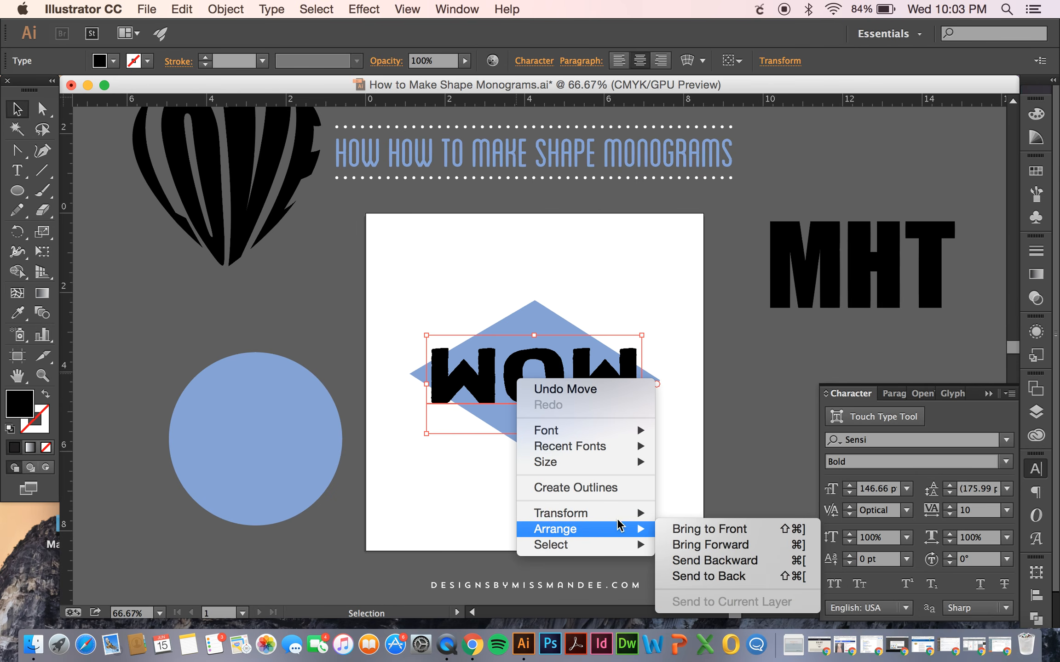
{"action": "left_click", "coordinate": [699, 576]}
Distort the WOW text into the diamond with Envelope Distort's Make with Top Object and deselect the result
{"action": "left_click_drag", "start_coordinate": [468, 290], "coordinate": [591, 437]}
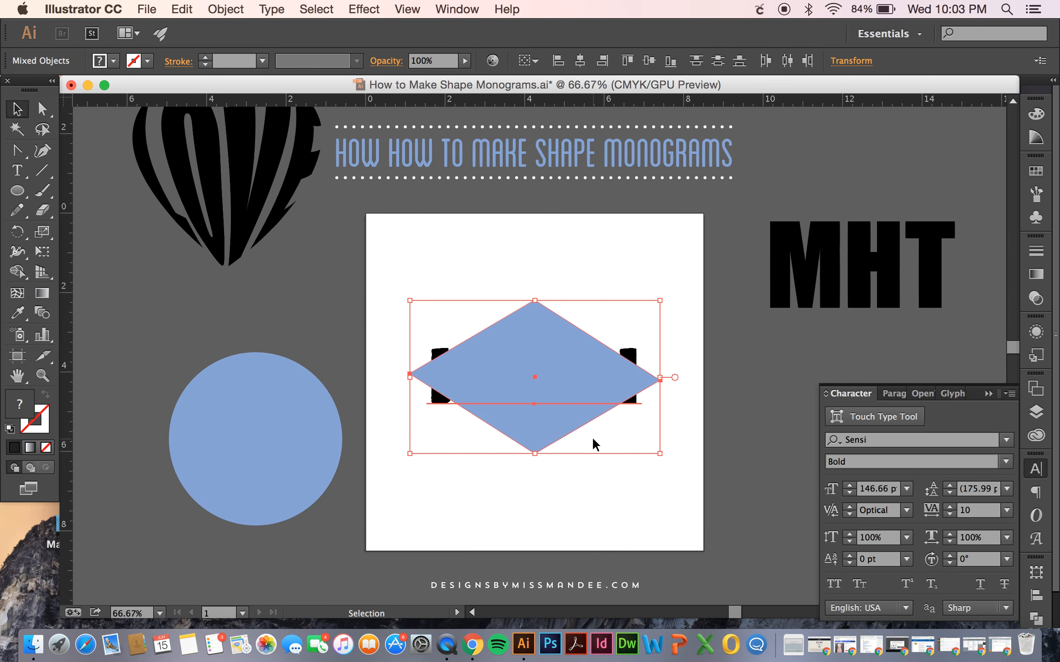
{"action": "left_click", "coordinate": [234, 11]}
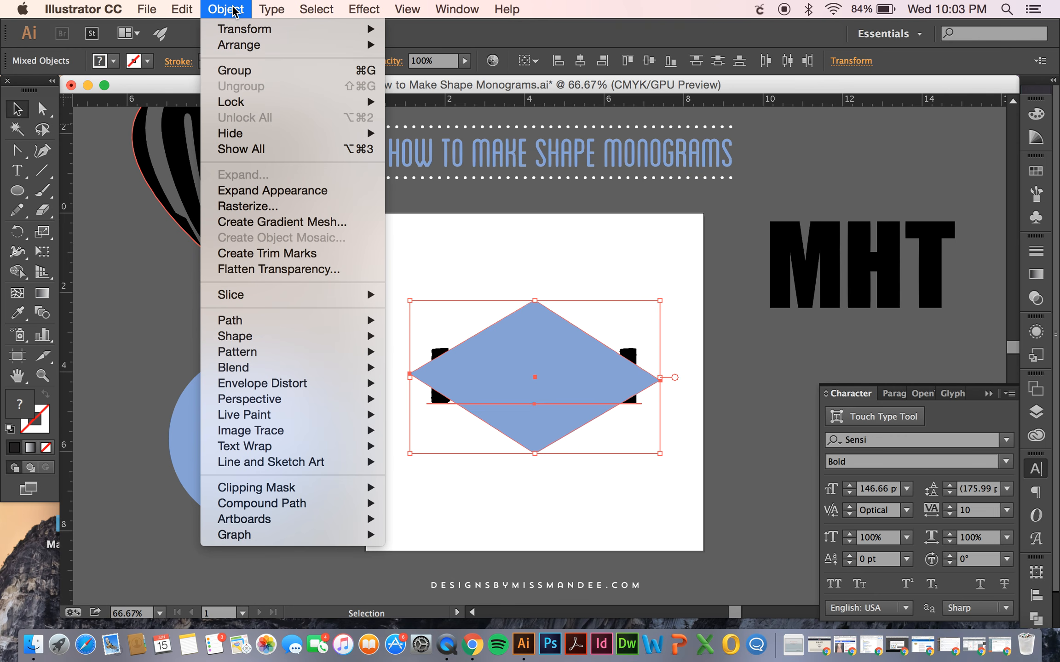
{"action": "mouse_move", "coordinate": [275, 385]}
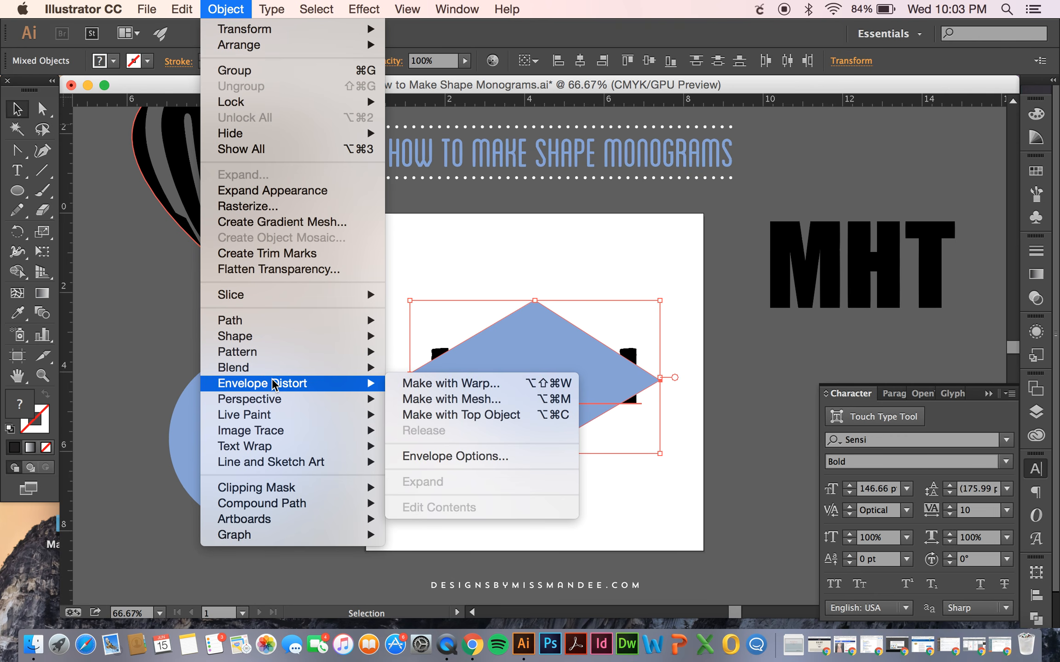
{"action": "left_click", "coordinate": [494, 416]}
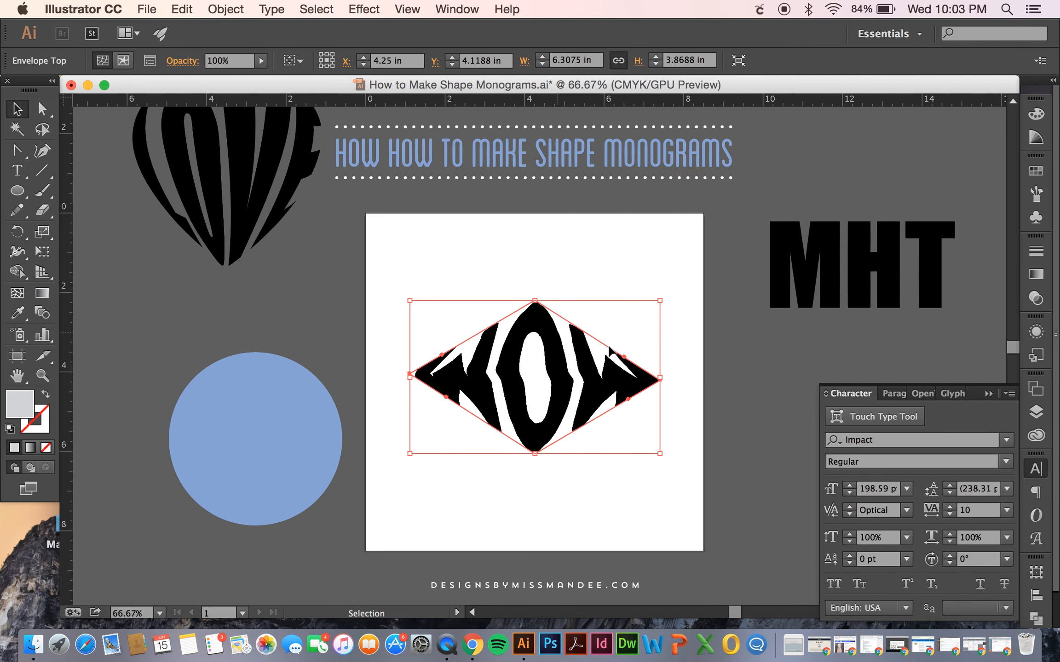
{"action": "left_click", "coordinate": [631, 495]}
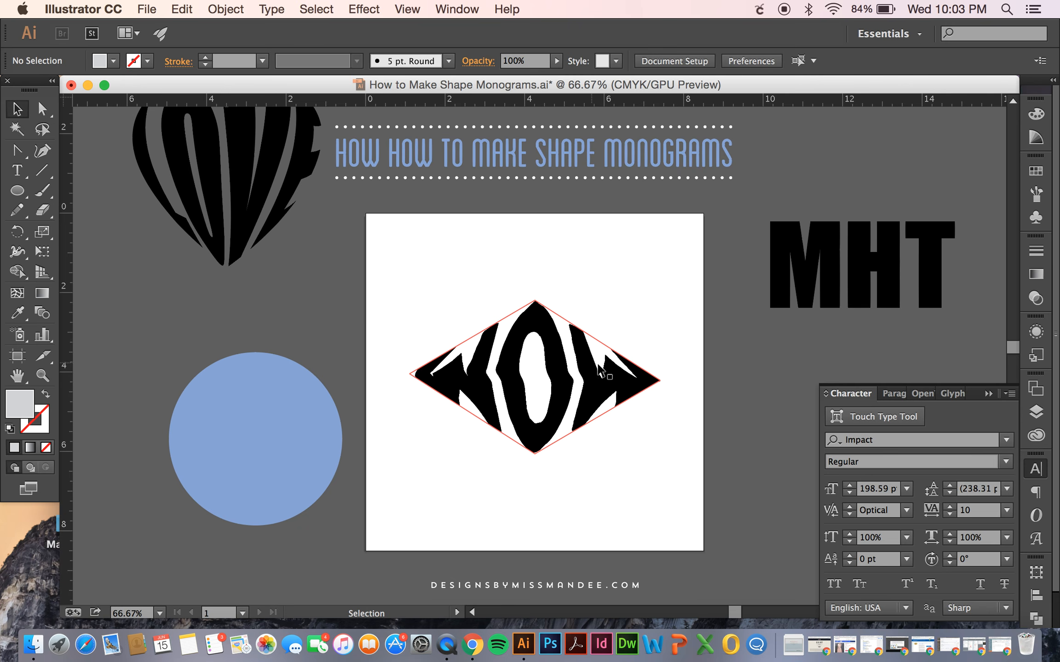
Move the WOW diamond off the artboard below the LOVE heart and place the blue circle in the artboard's centre
{"action": "left_click_drag", "start_coordinate": [579, 394], "coordinate": [266, 379]}
{"action": "left_click_drag", "start_coordinate": [289, 445], "coordinate": [569, 390]}
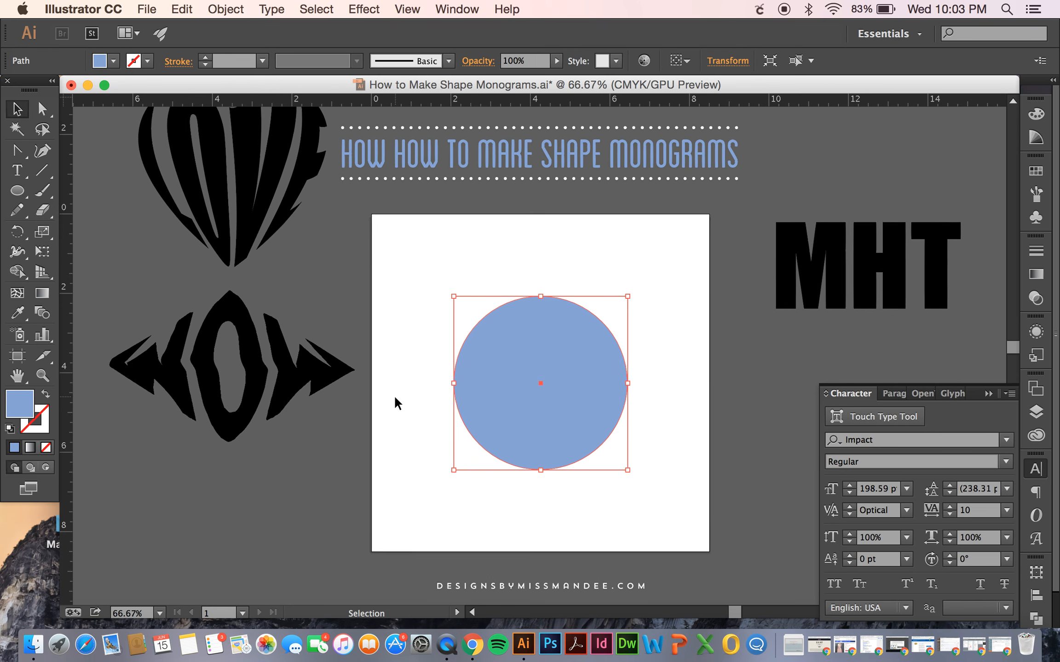
Enlarge the blue circle proportionally from its centre until slightly wider than the MHT text, and place MHT centred over it
{"action": "scroll", "coordinate": [395, 402], "scroll_direction": "left", "scroll_amount": 5}
{"action": "scroll", "coordinate": [395, 402], "scroll_direction": "up", "scroll_amount": 2}
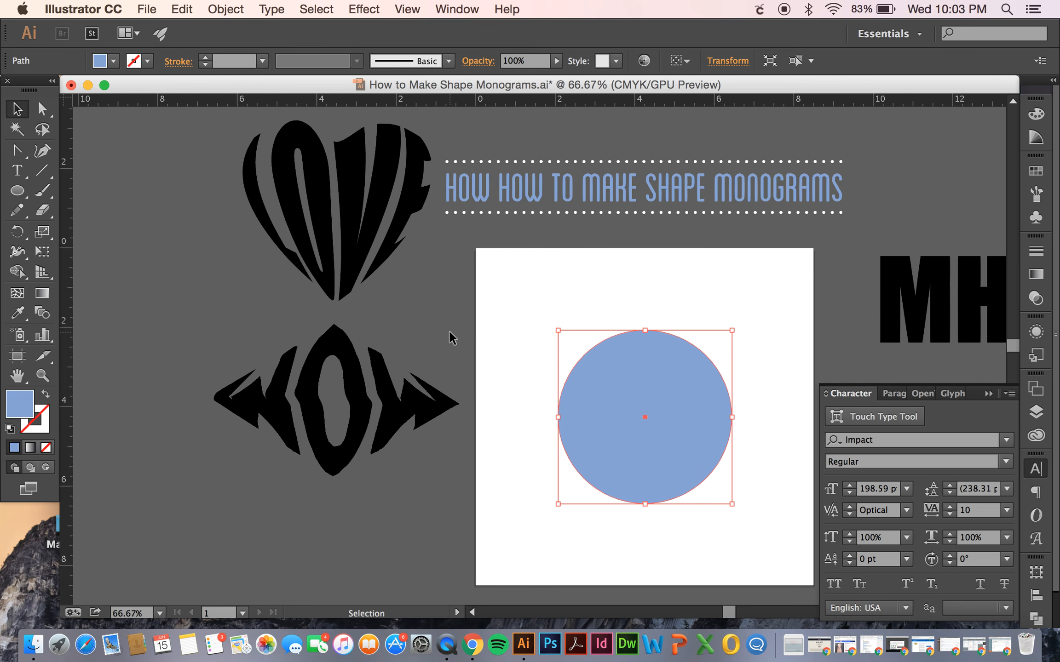
{"action": "scroll", "coordinate": [449, 331], "scroll_direction": "right", "scroll_amount": 3}
{"action": "scroll", "coordinate": [449, 332], "scroll_direction": "down", "scroll_amount": 1}
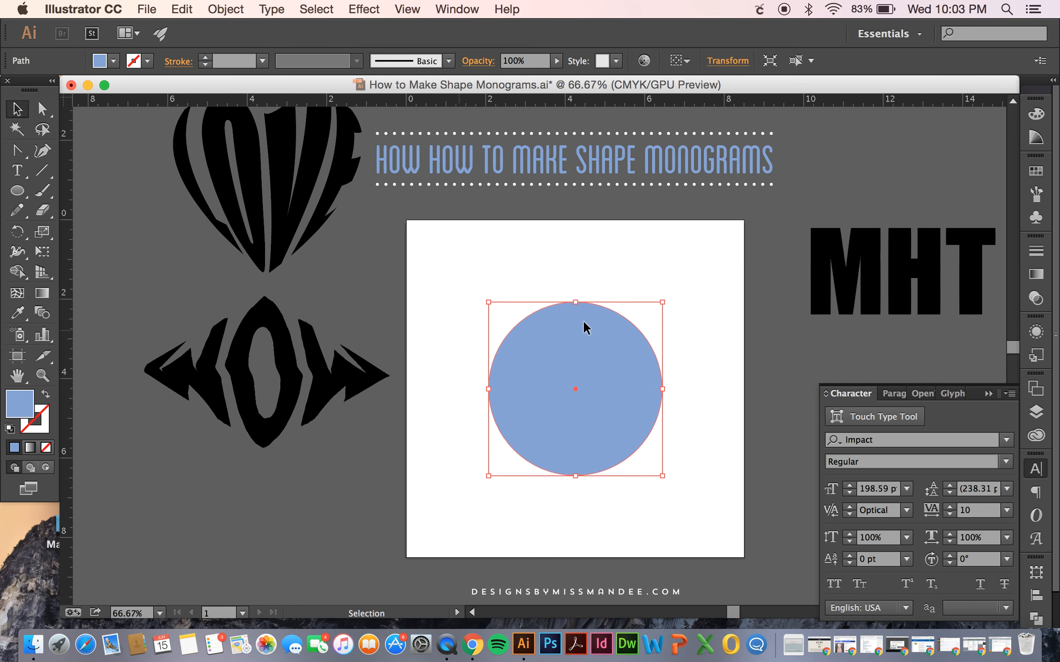
{"action": "scroll", "coordinate": [757, 340], "scroll_direction": "right", "scroll_amount": 3}
{"action": "scroll", "coordinate": [757, 340], "scroll_direction": "down", "scroll_amount": 1}
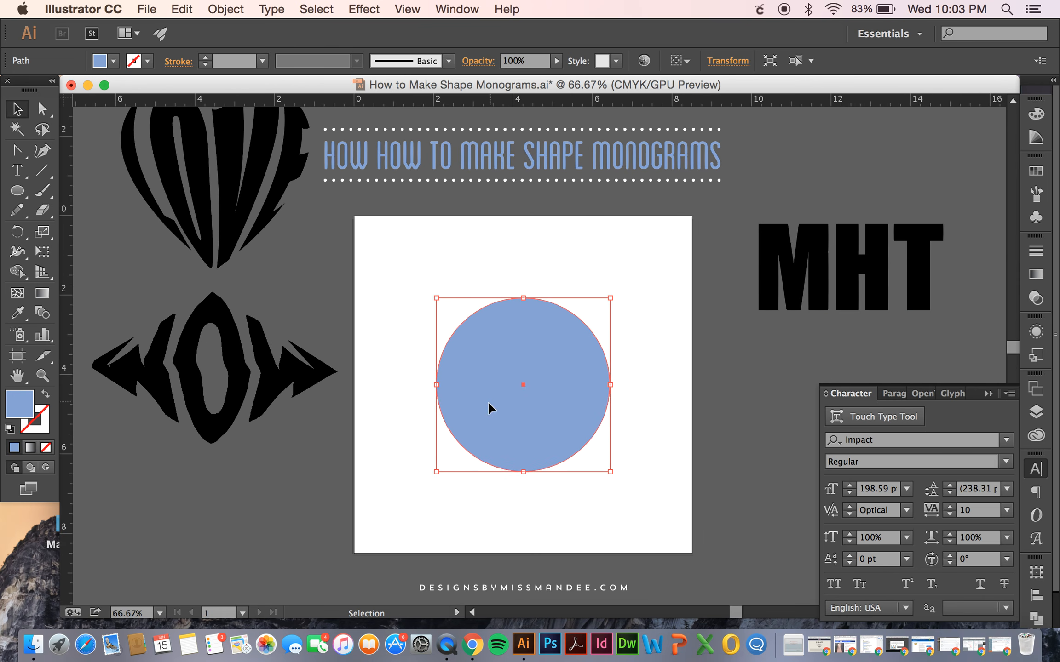
{"action": "left_click_drag", "start_coordinate": [532, 466], "coordinate": [529, 492]}
{"action": "left_click", "coordinate": [643, 493]}
{"action": "left_click_drag", "start_coordinate": [856, 281], "coordinate": [531, 397]}
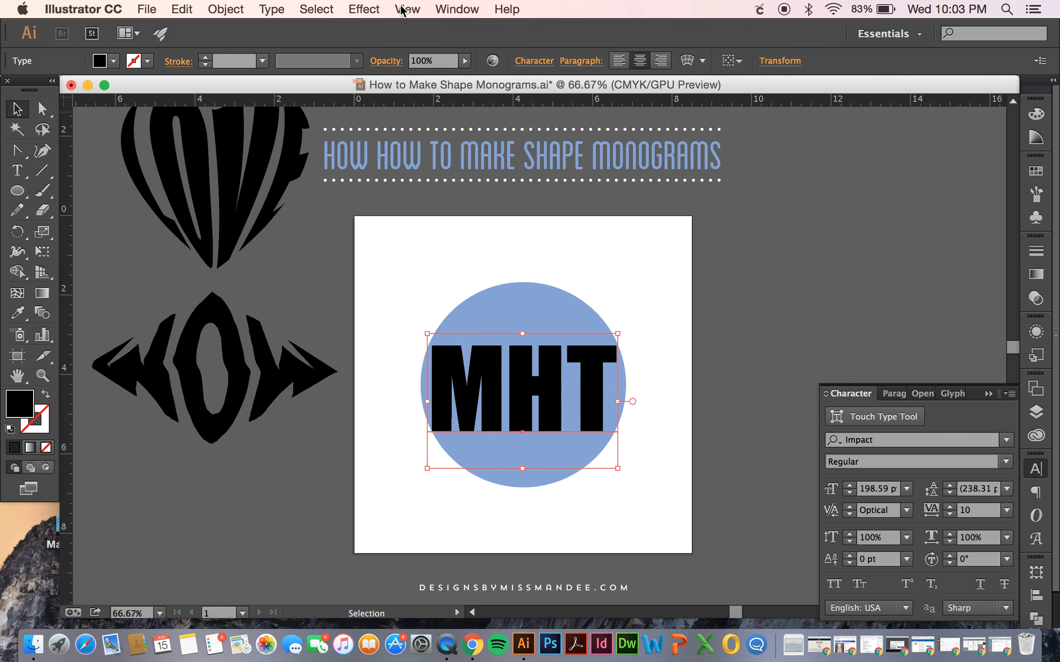
Convert the MHT text to outlines and make its letters into one compound path
{"action": "left_click", "coordinate": [274, 10]}
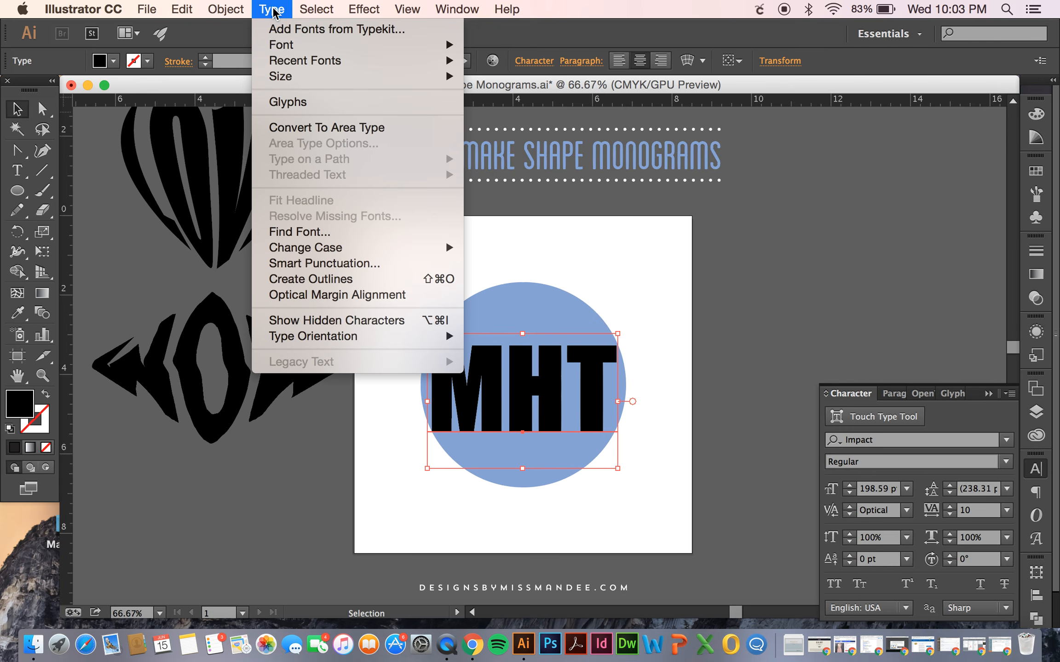
{"action": "left_click", "coordinate": [298, 279]}
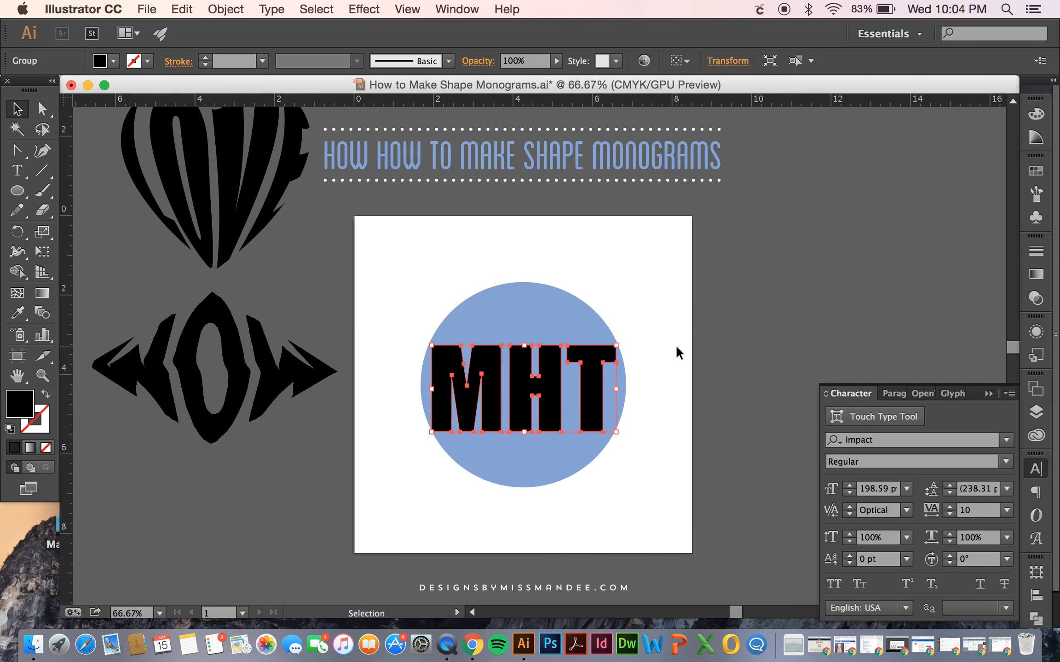
{"action": "left_click", "coordinate": [235, 5]}
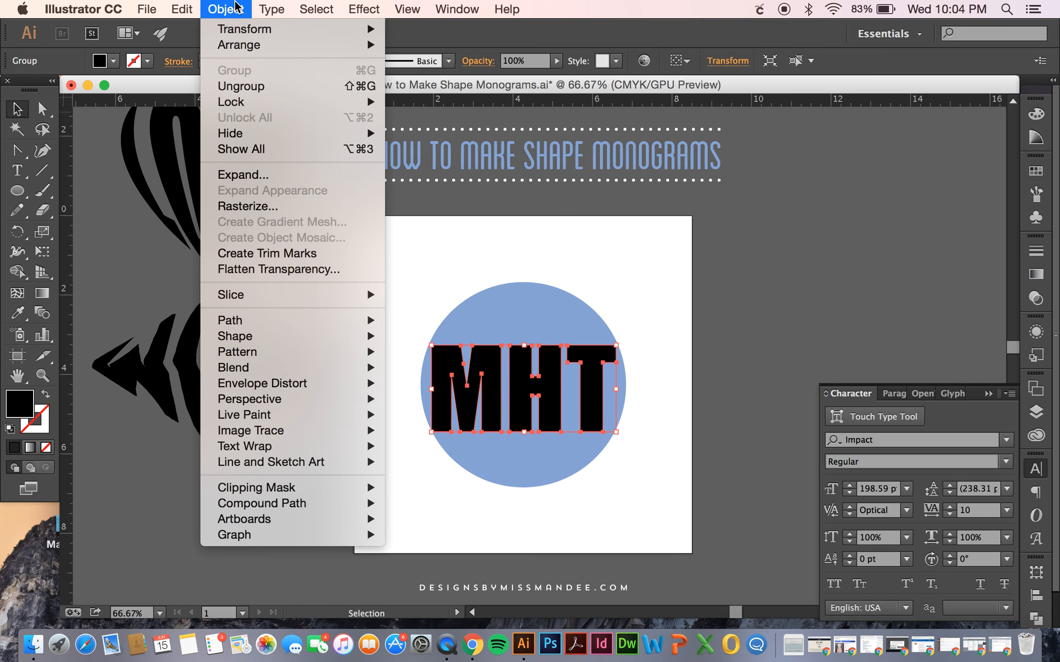
{"action": "mouse_move", "coordinate": [294, 508]}
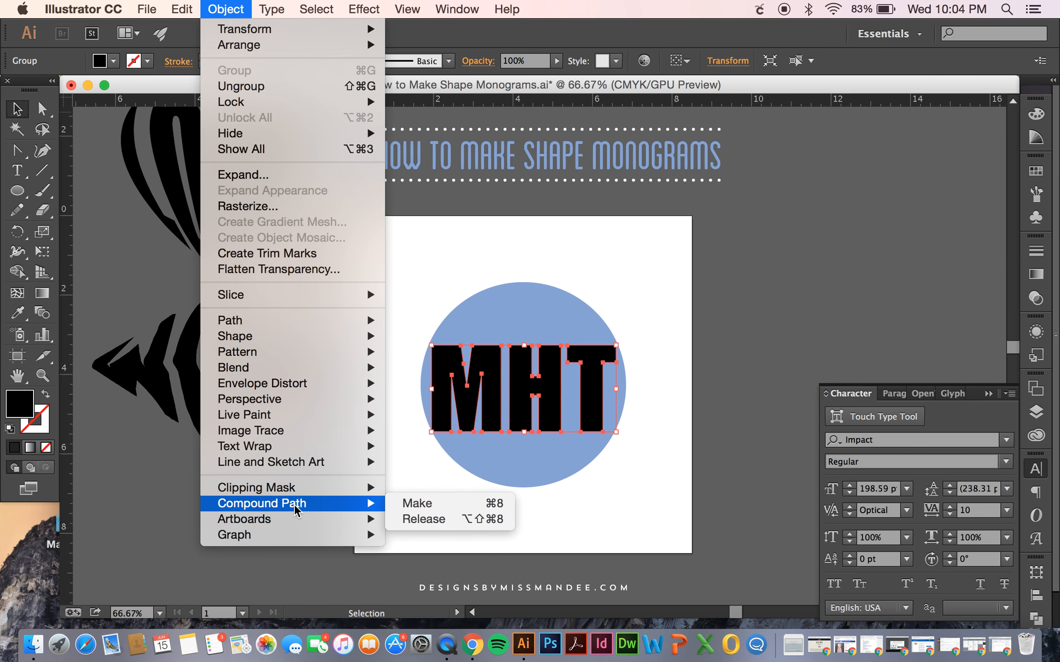
{"action": "left_click", "coordinate": [436, 504]}
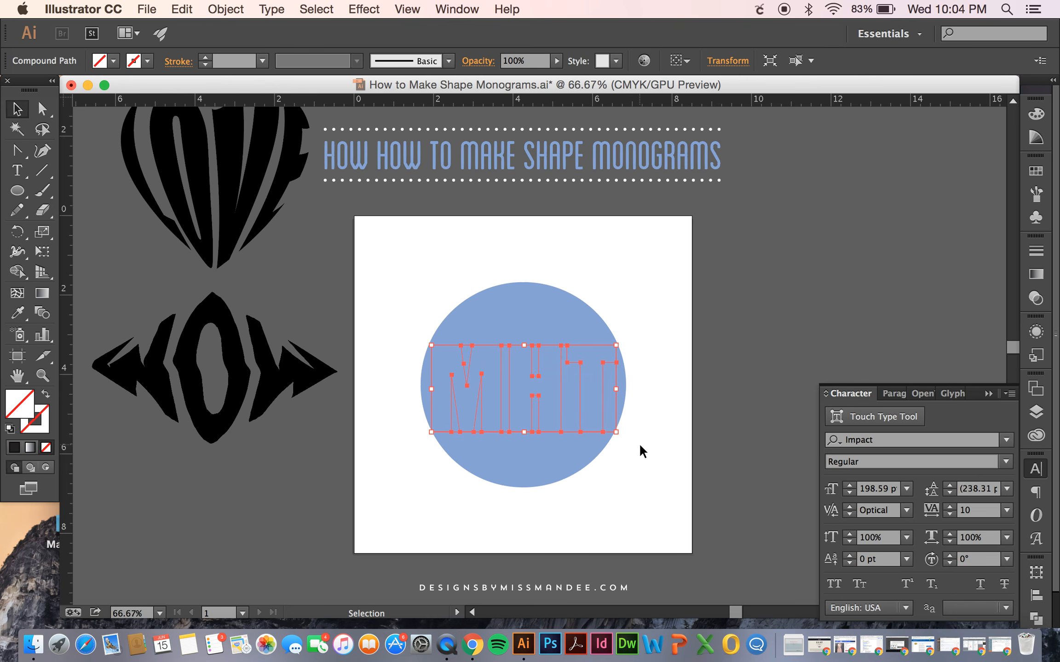
Fill the MHT compound path with the dark grey sampled with the Eyedropper from the canvas outside the artboard
{"action": "key", "text": "i"}
{"action": "left_click", "coordinate": [791, 327]}
{"action": "key", "text": "v"}
{"action": "left_click", "coordinate": [718, 362]}
{"action": "left_click", "coordinate": [563, 365]}
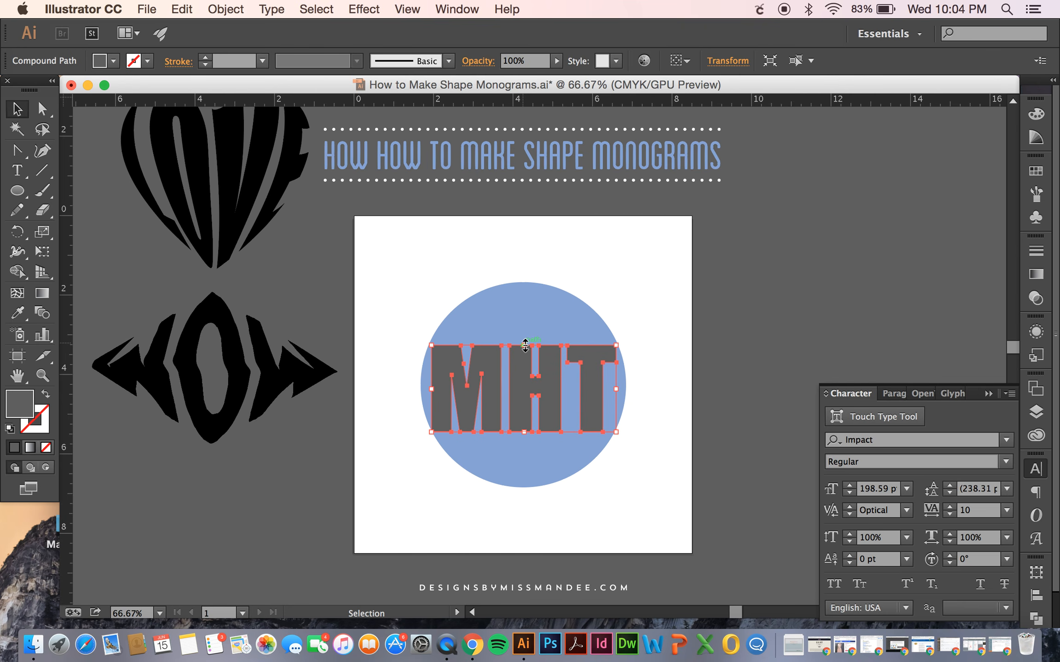
Stretch the MHT letters vertically to the circle's top and bottom edges and deselect them
{"action": "left_click_drag", "start_coordinate": [525, 345], "coordinate": [525, 283]}
{"action": "left_click_drag", "start_coordinate": [526, 495], "coordinate": [524, 488]}
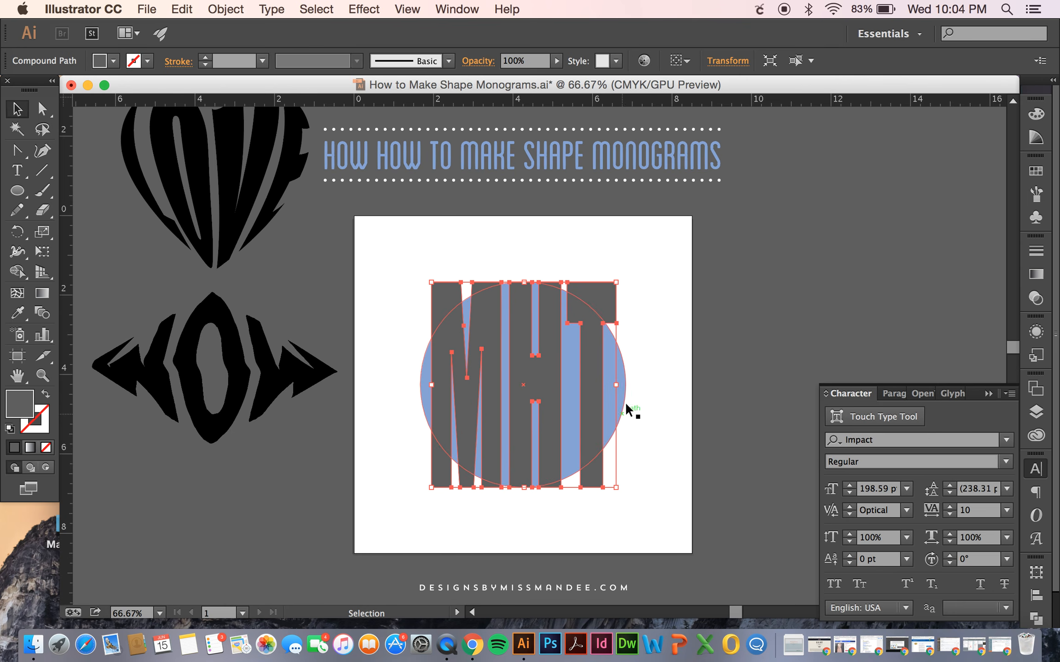
{"action": "left_click", "coordinate": [637, 362]}
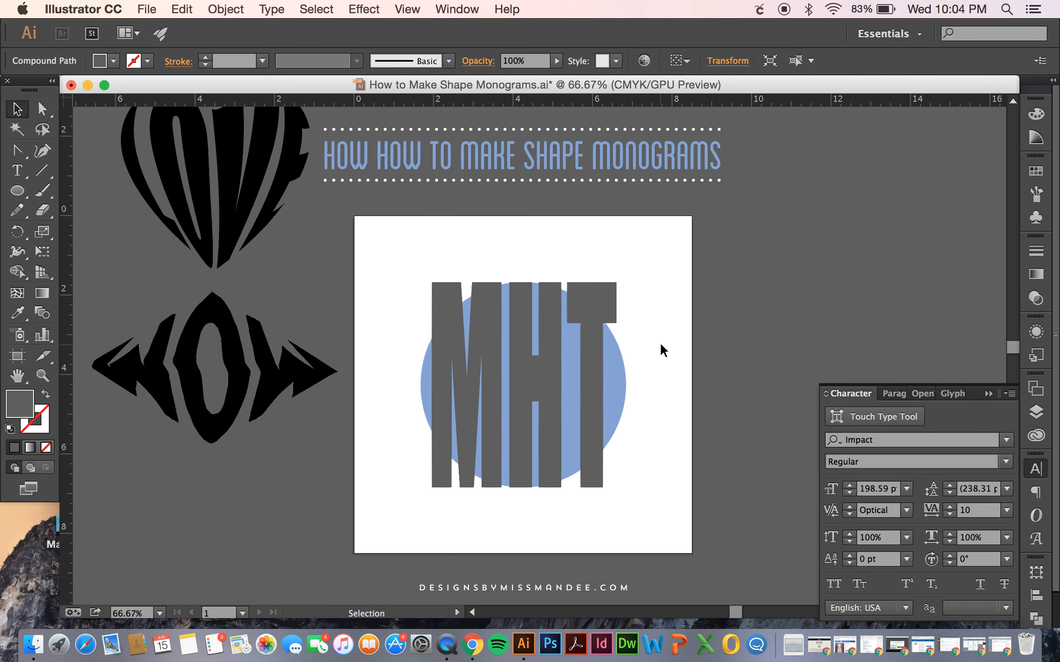
Duplicate the blue circle in place and hide the upper copy
{"action": "left_click", "coordinate": [616, 370]}
{"action": "key", "text": "a"}
{"action": "key", "text": "v"}
{"action": "left_click_drag", "start_coordinate": [390, 238], "coordinate": [459, 316]}
{"action": "key", "text": "a"}
{"action": "key", "text": "v"}
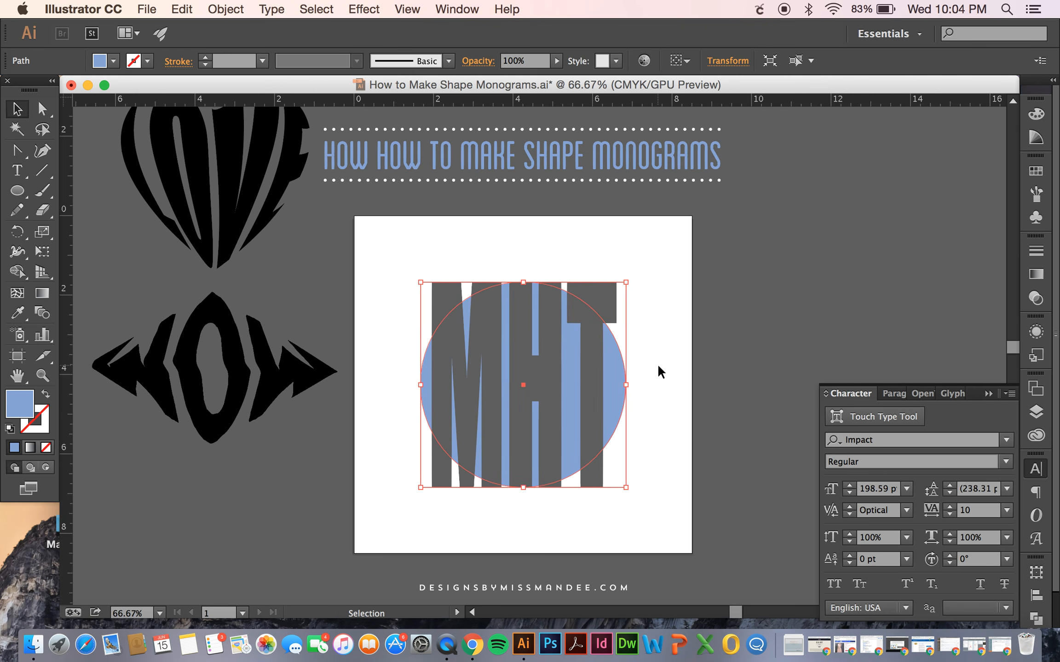
{"action": "key", "text": "a"}
{"action": "key", "text": "v"}
{"action": "left_click", "coordinate": [1036, 413]}
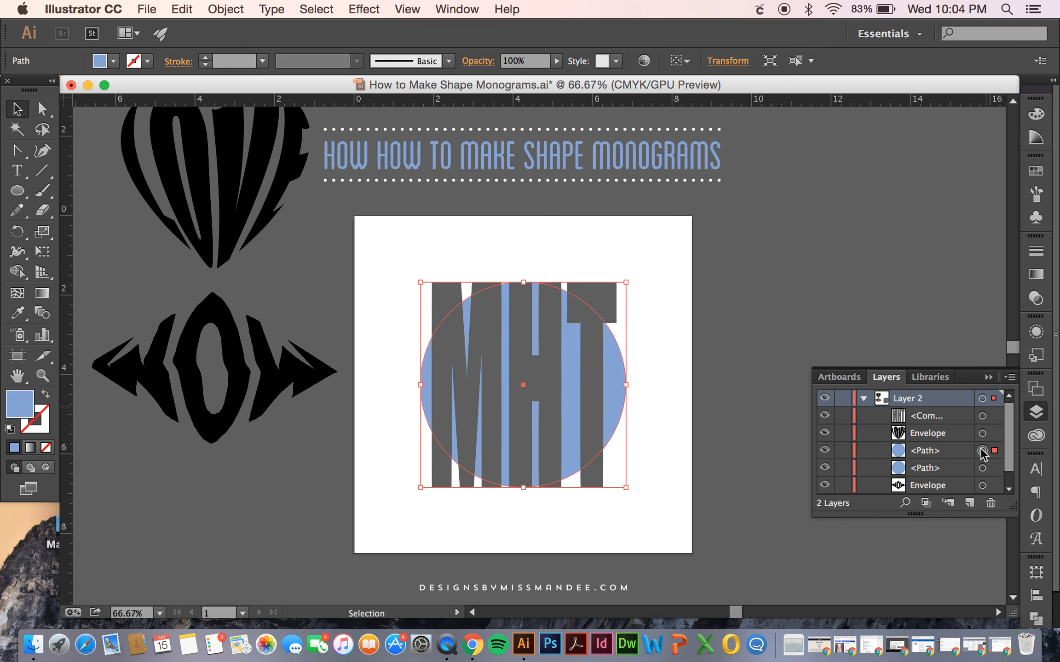
{"action": "left_click", "coordinate": [824, 450]}
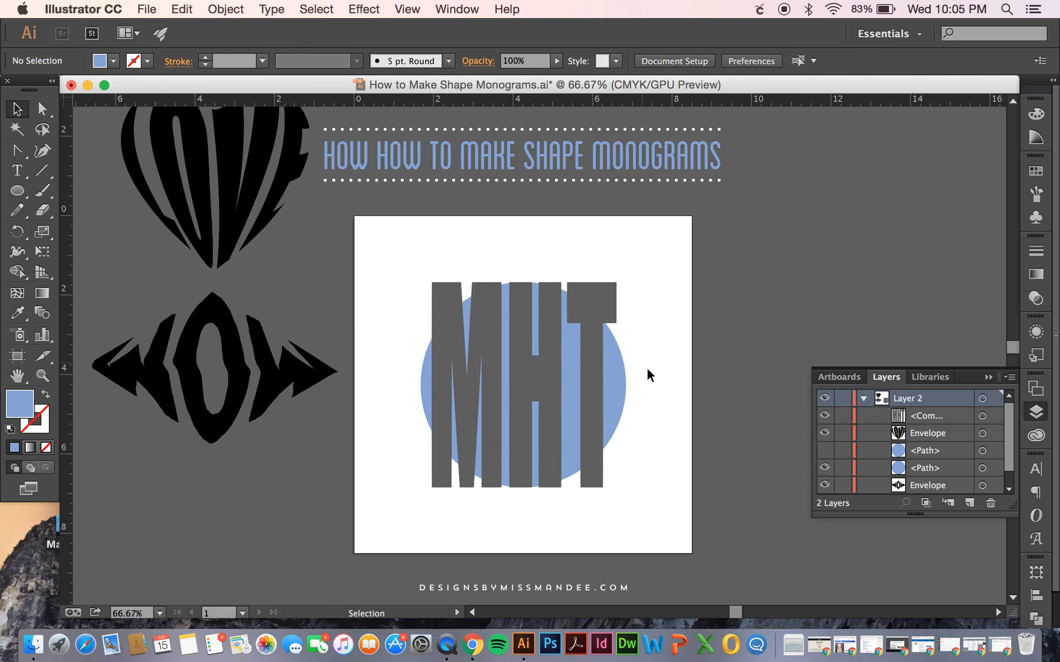
Send the MHT compound path to the back, behind the visible blue circle
{"action": "left_click", "coordinate": [601, 300]}
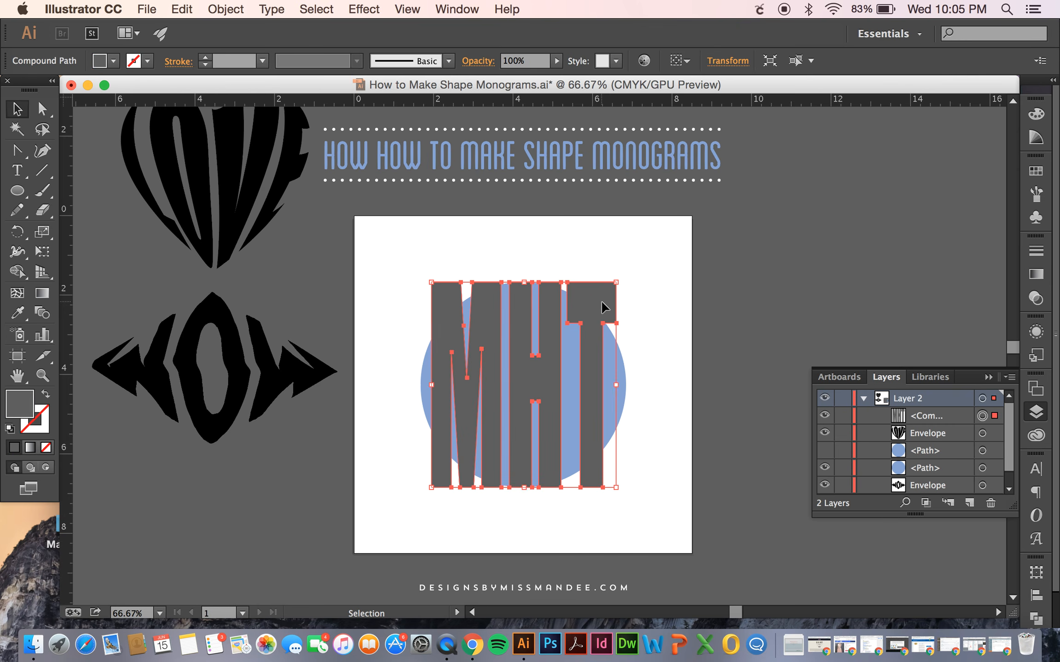
{"action": "right_click", "coordinate": [585, 302]}
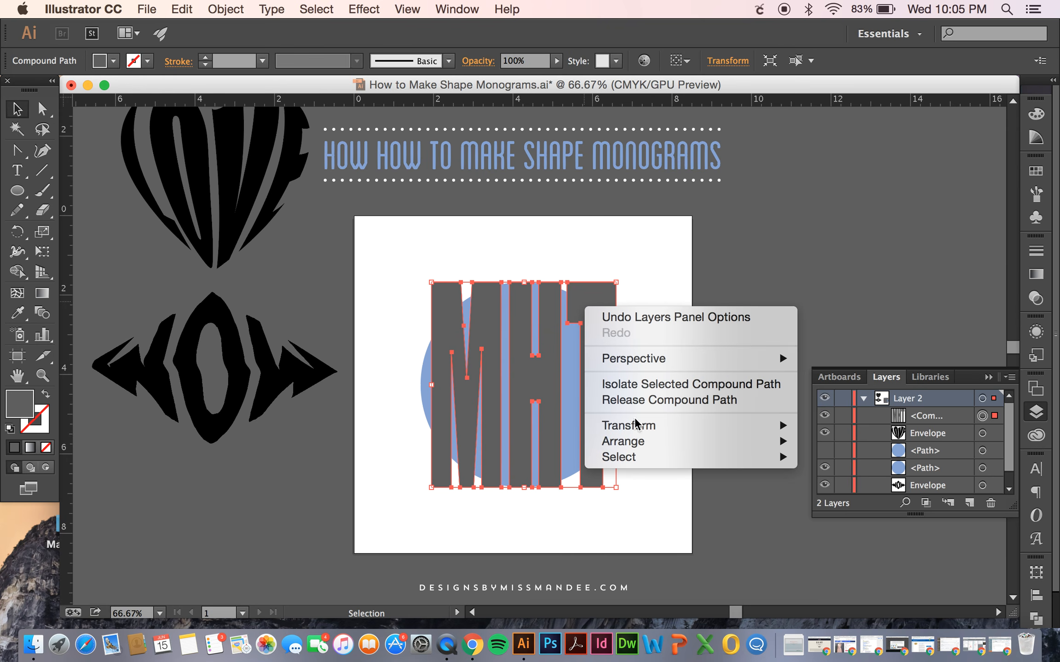
{"action": "mouse_move", "coordinate": [633, 444]}
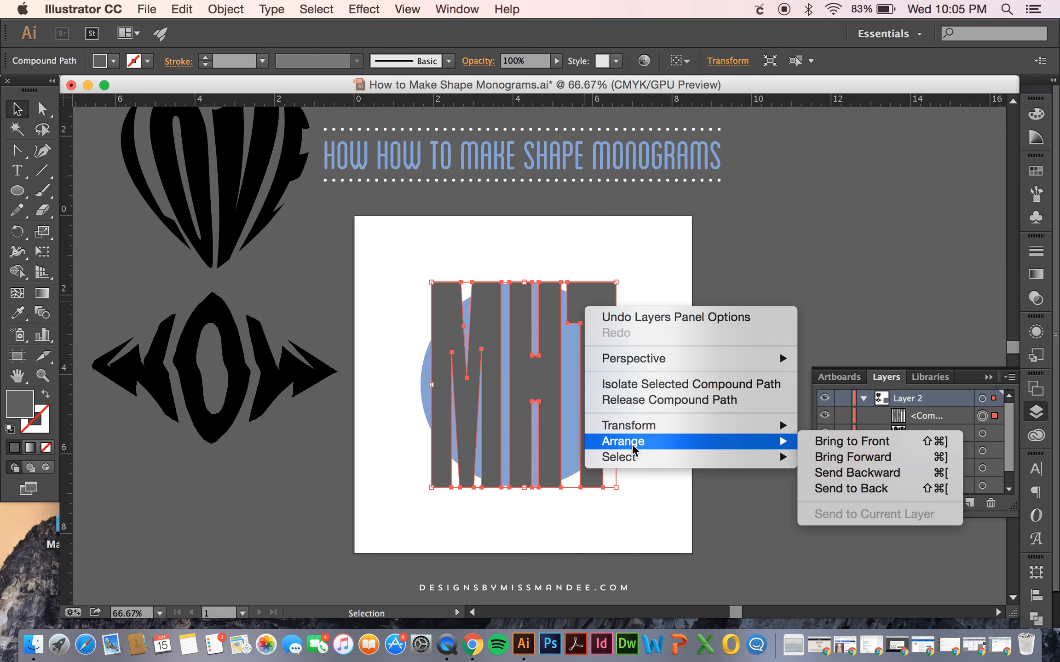
{"action": "left_click", "coordinate": [834, 488]}
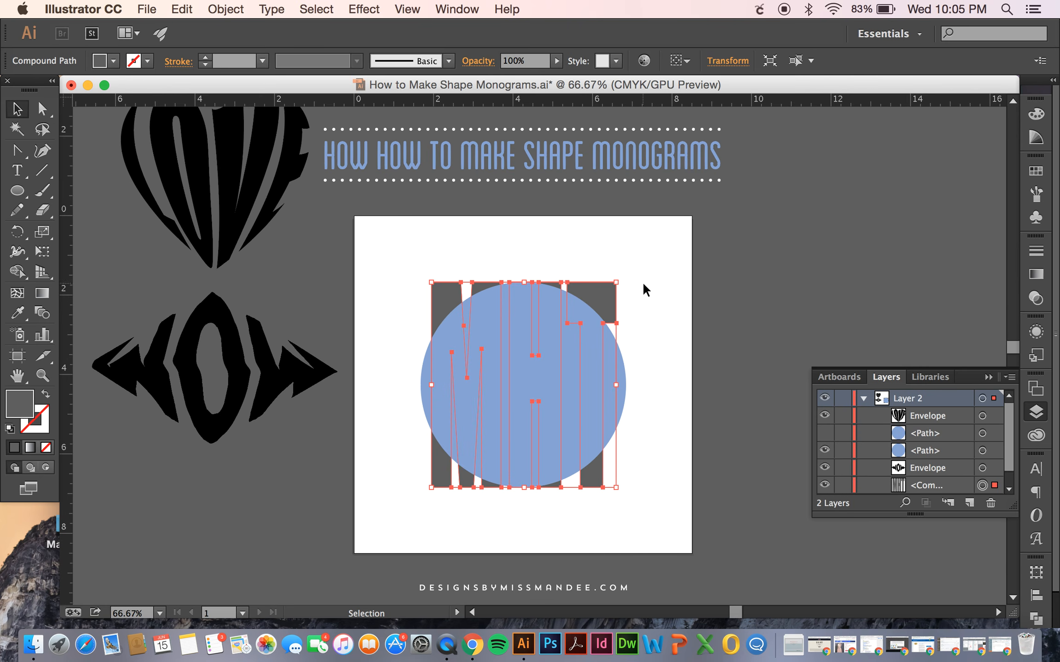
{"action": "left_click", "coordinate": [557, 400], "text": "shift"}
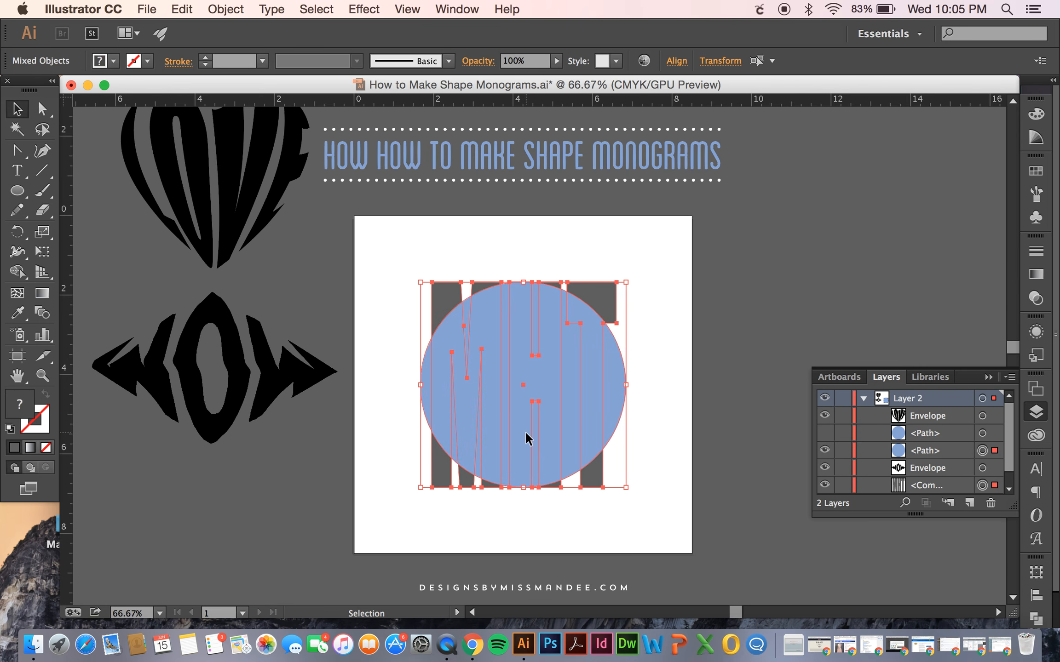
{"action": "left_click", "coordinate": [641, 296]}
{"action": "left_click", "coordinate": [605, 299]}
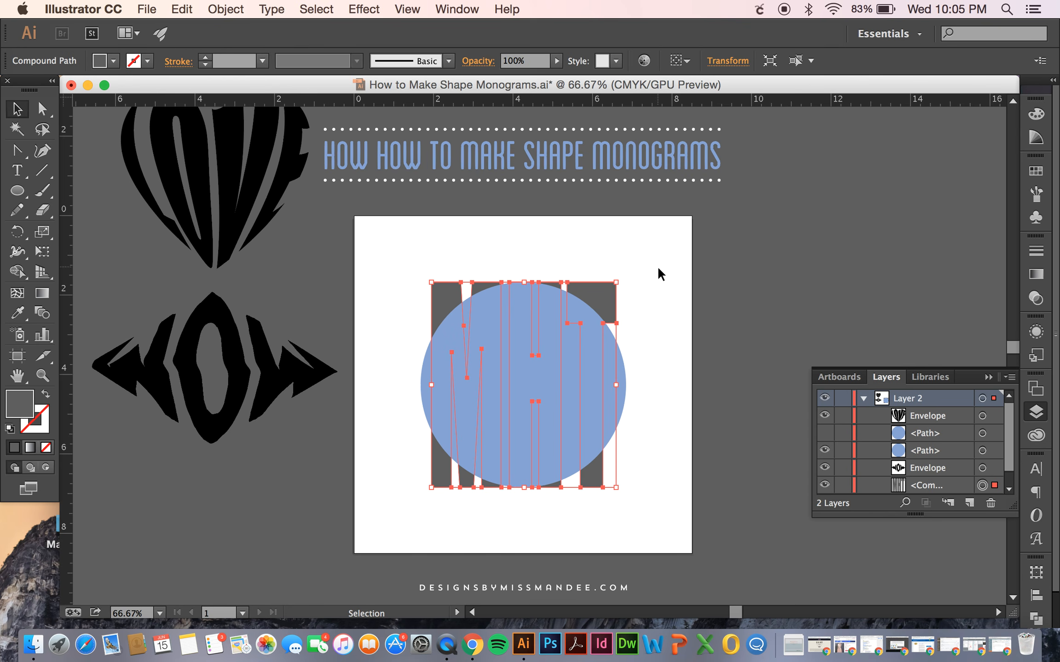
{"action": "left_click", "coordinate": [643, 271]}
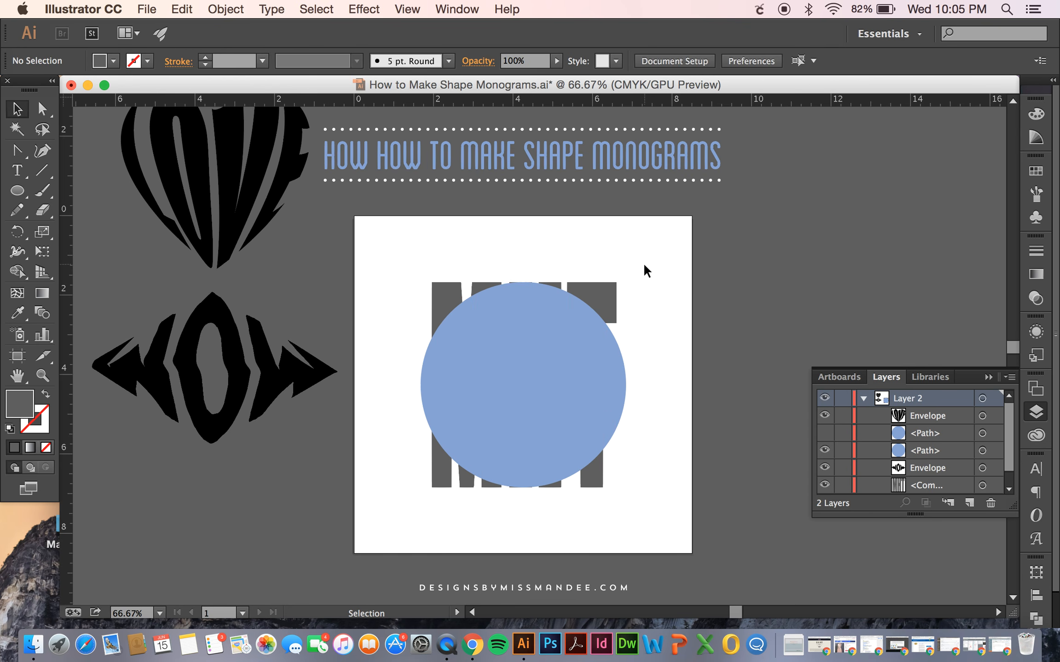
Select the circle and the MHT letters together, combine them with Pathfinder's Intersect shape mode, and deselect the result
{"action": "left_click_drag", "start_coordinate": [639, 268], "coordinate": [499, 428]}
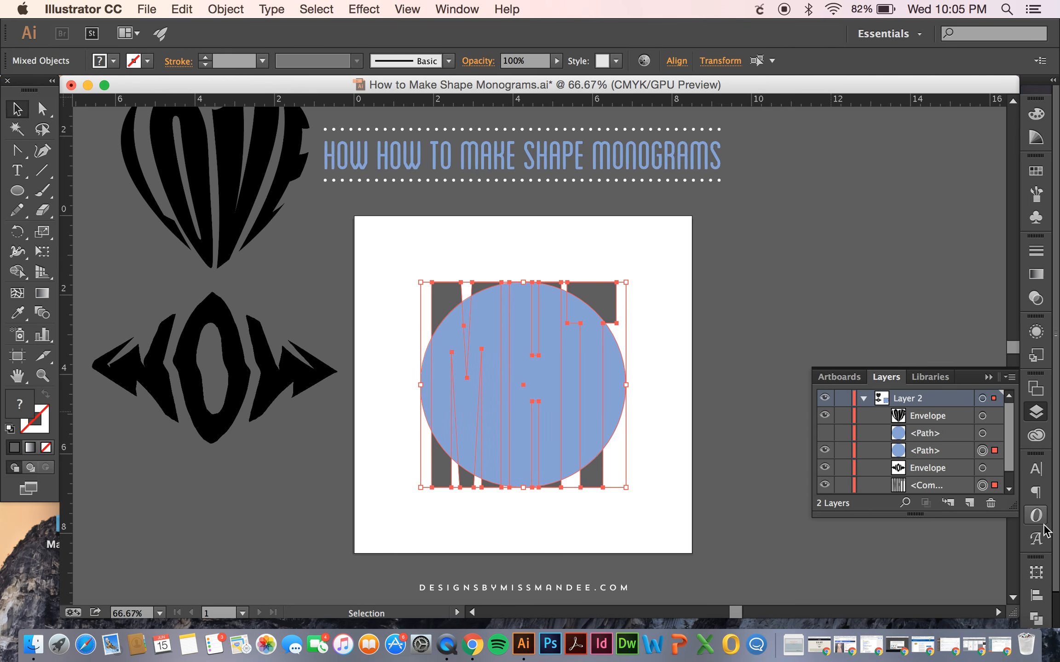
{"action": "left_click", "coordinate": [1036, 618]}
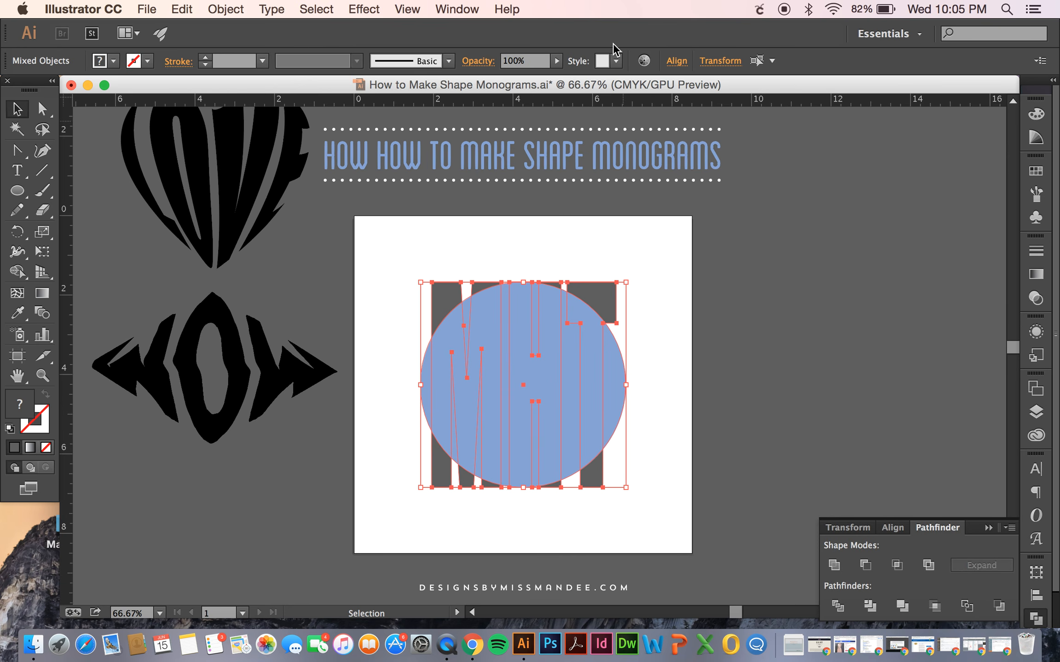
{"action": "left_click", "coordinate": [457, 7]}
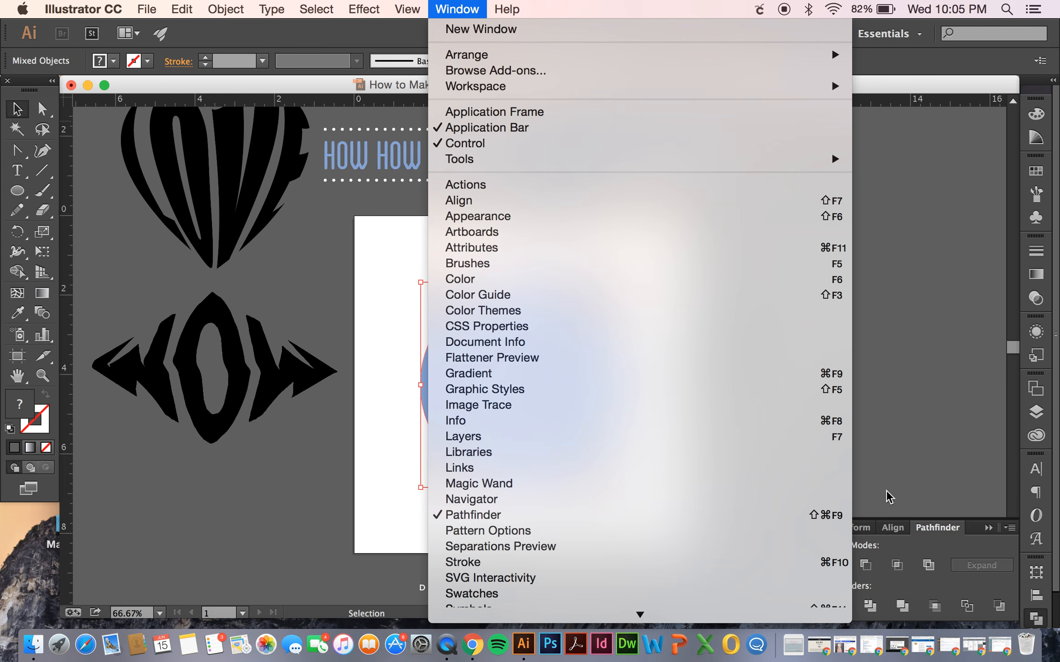
{"action": "left_click", "coordinate": [880, 501]}
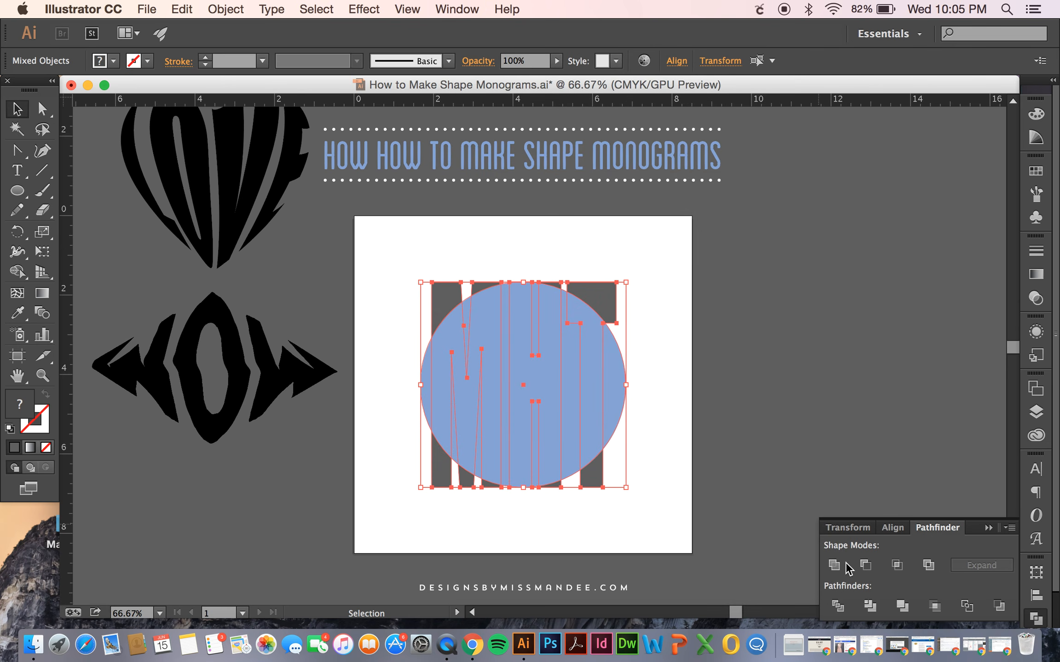
{"action": "left_click", "coordinate": [898, 569]}
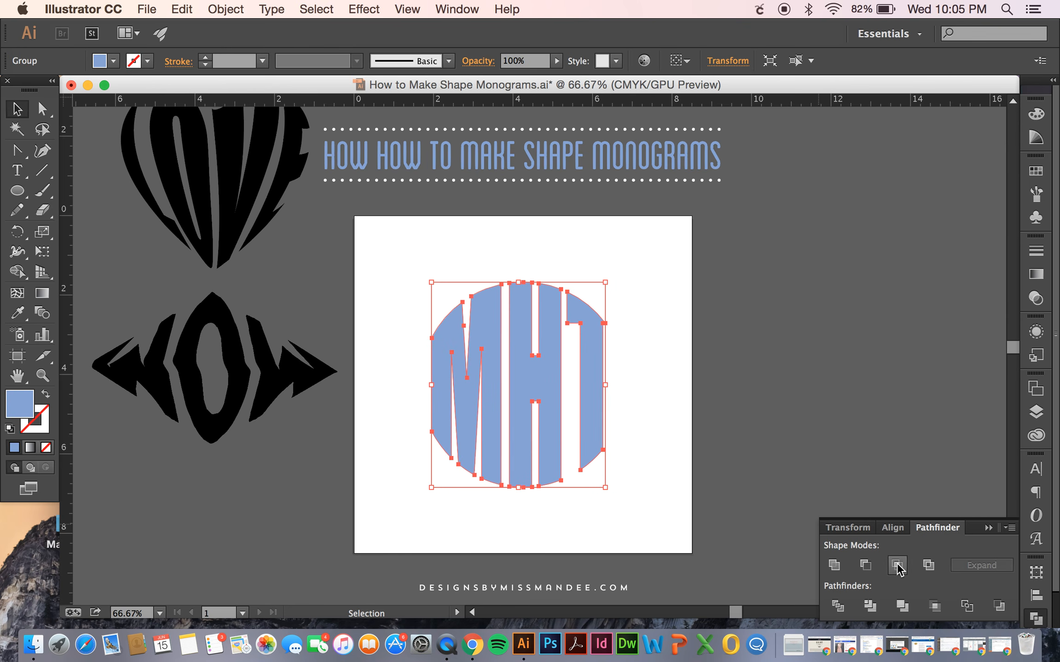
{"action": "left_click", "coordinate": [661, 380]}
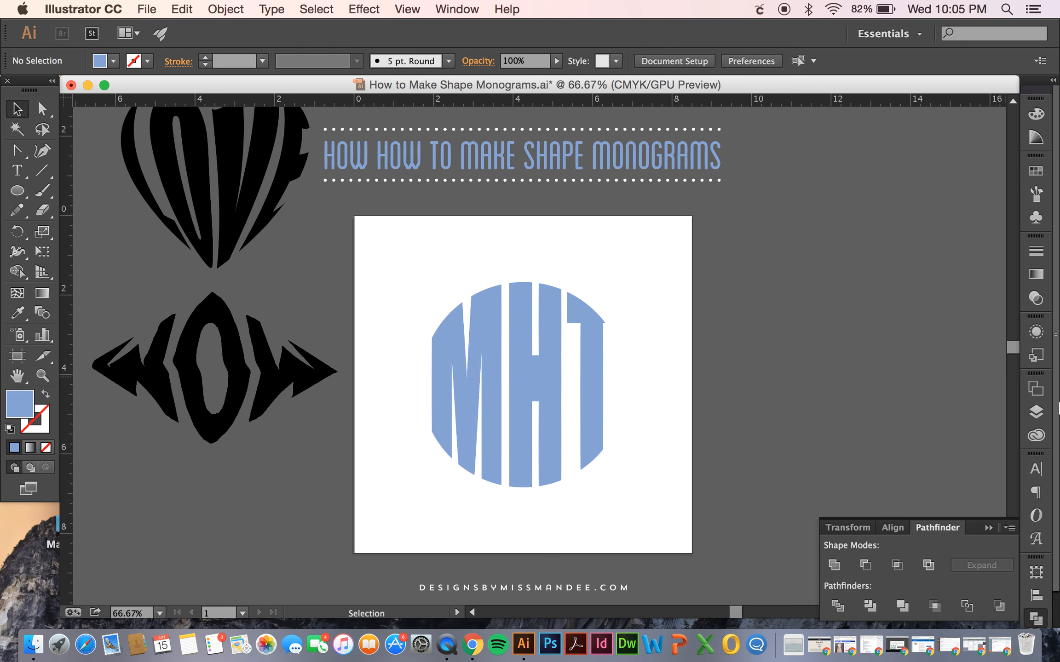
Unhide the duplicate circle, swap its fill and stroke so it is a blue outline without fill, and lock it
{"action": "left_click", "coordinate": [1037, 413]}
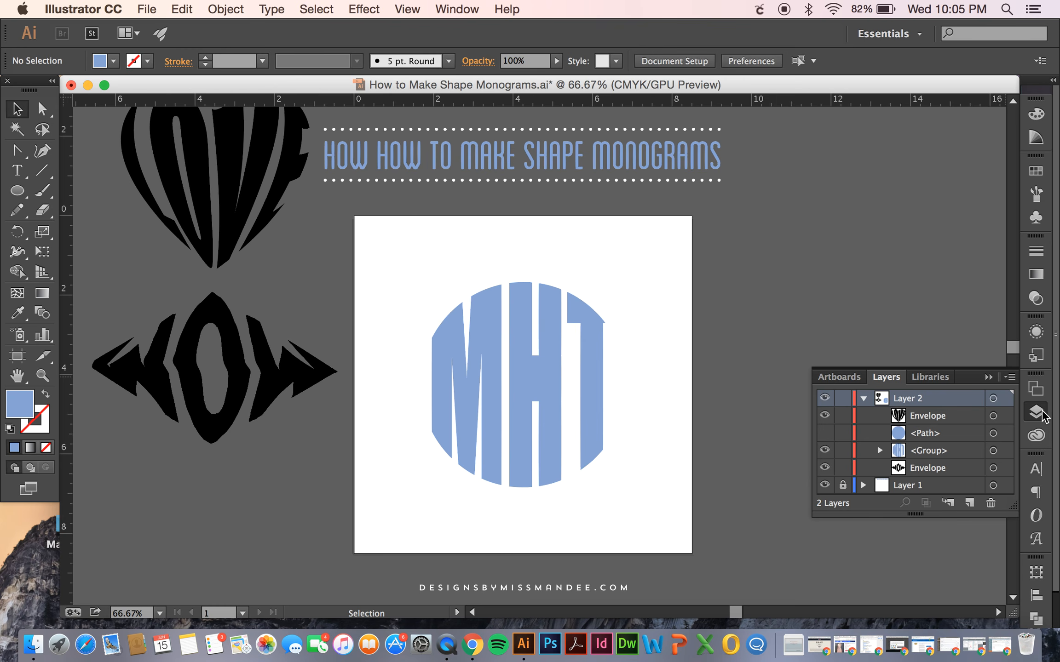
{"action": "left_click", "coordinate": [825, 435]}
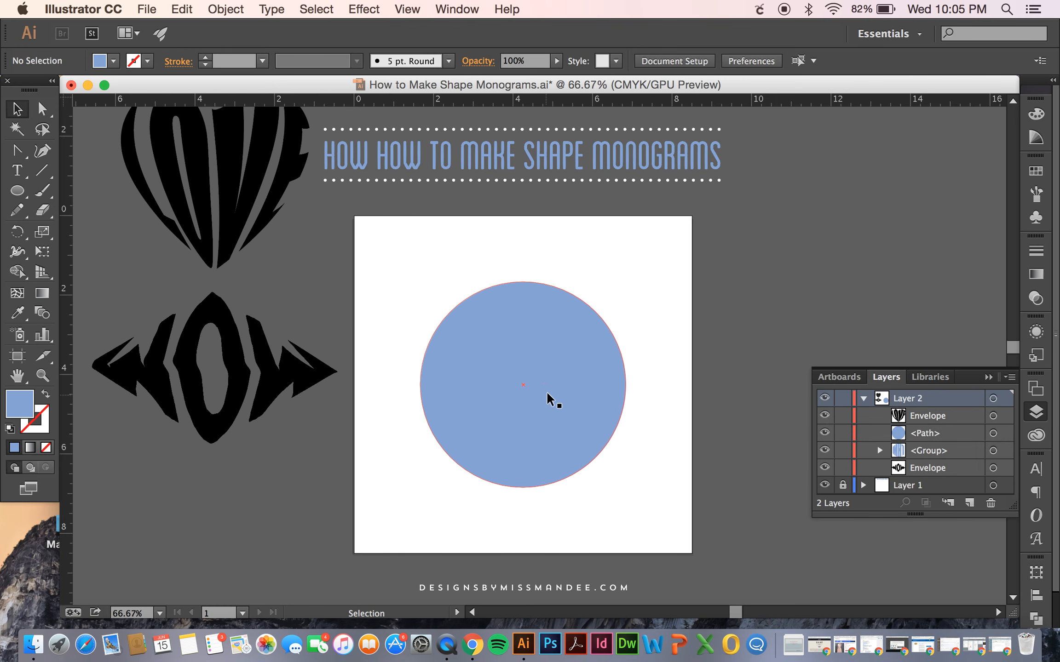
{"action": "left_click", "coordinate": [481, 414]}
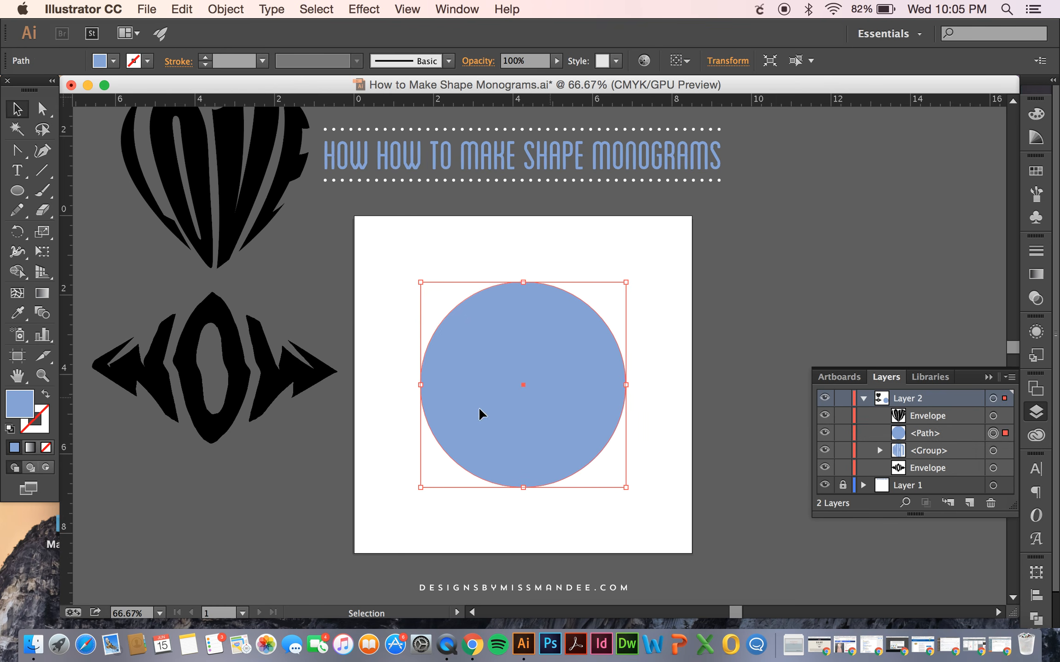
{"action": "left_click", "coordinate": [46, 394]}
{"action": "left_click", "coordinate": [842, 433]}
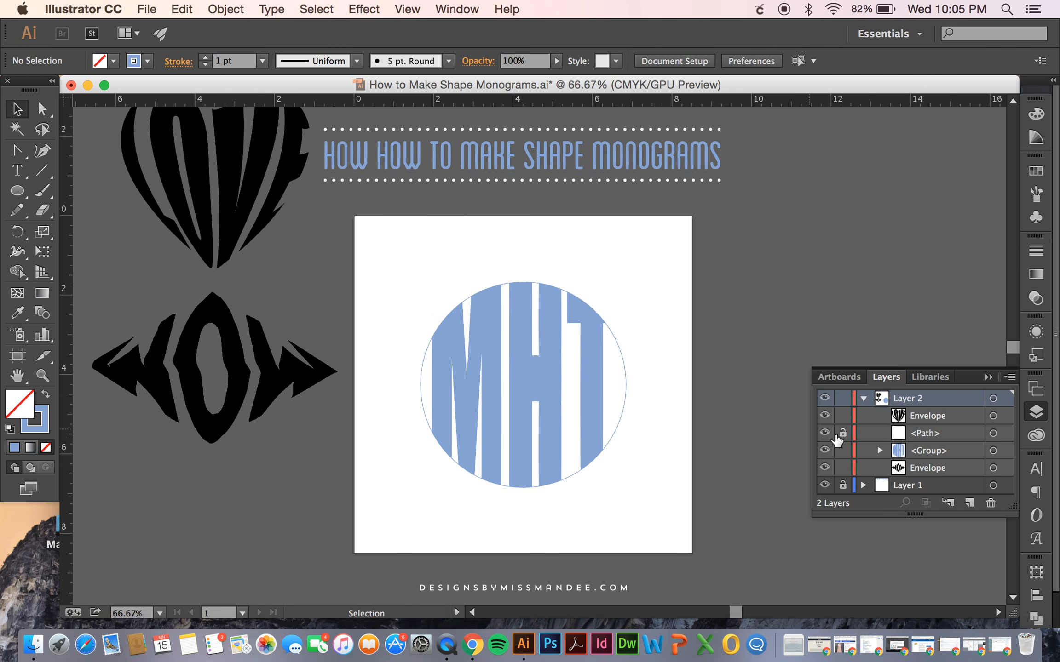
Add an anchor point about midway along the straight outer left edge of the M
{"action": "left_click", "coordinate": [581, 390]}
{"action": "key", "text": "super+equal"}
{"action": "key", "text": "super+equal"}
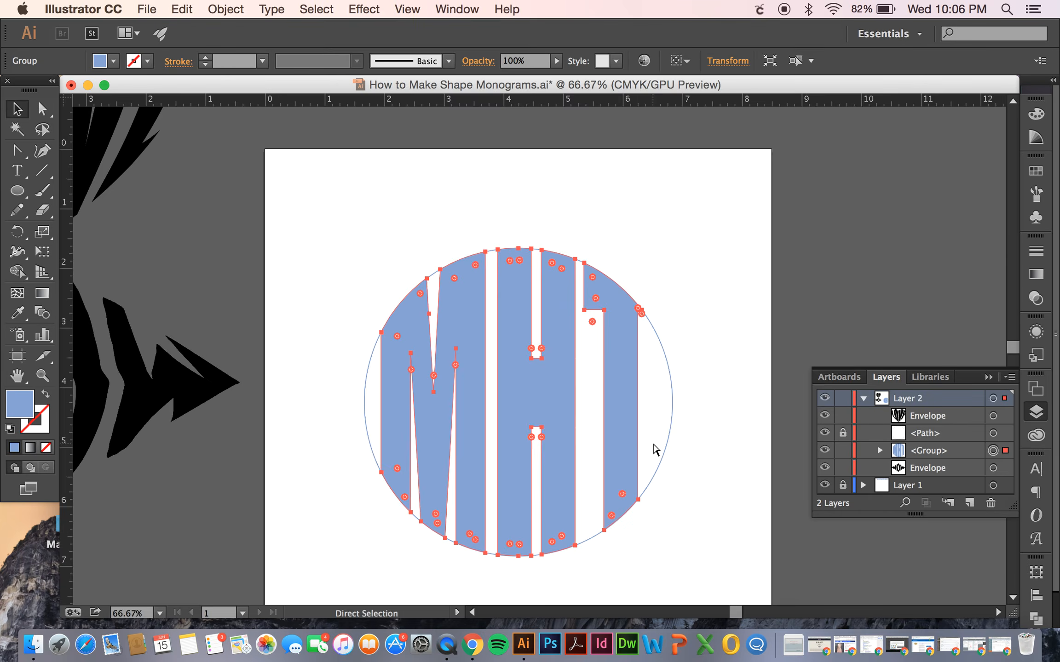
{"action": "scroll", "coordinate": [655, 449], "scroll_direction": "down", "scroll_amount": 3}
{"action": "scroll", "coordinate": [655, 449], "scroll_direction": "left", "scroll_amount": 4}
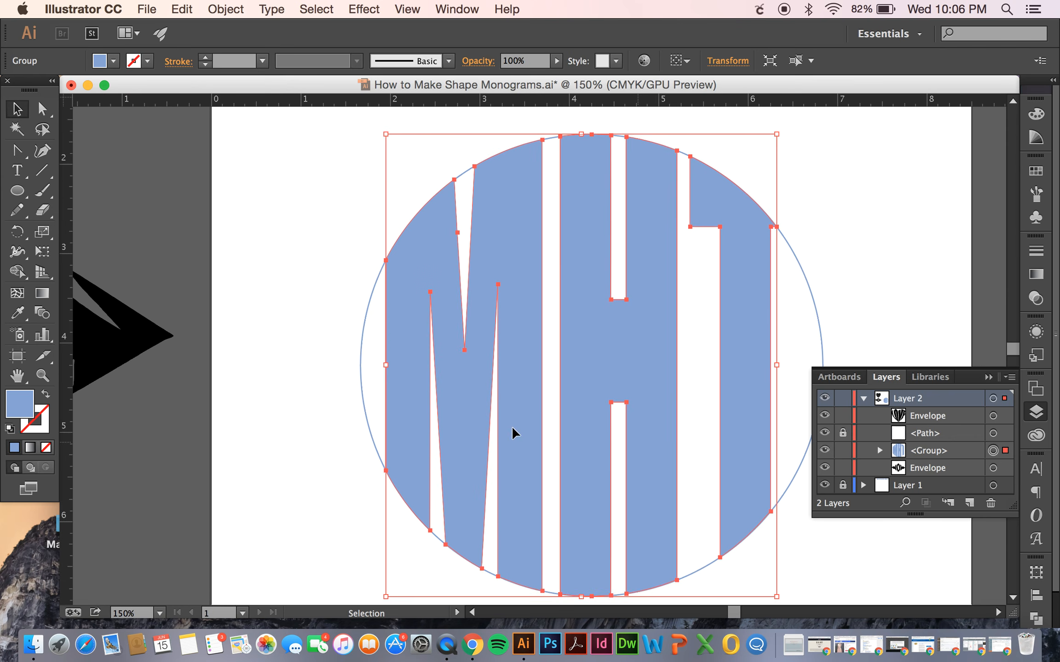
{"action": "left_click", "coordinate": [26, 150]}
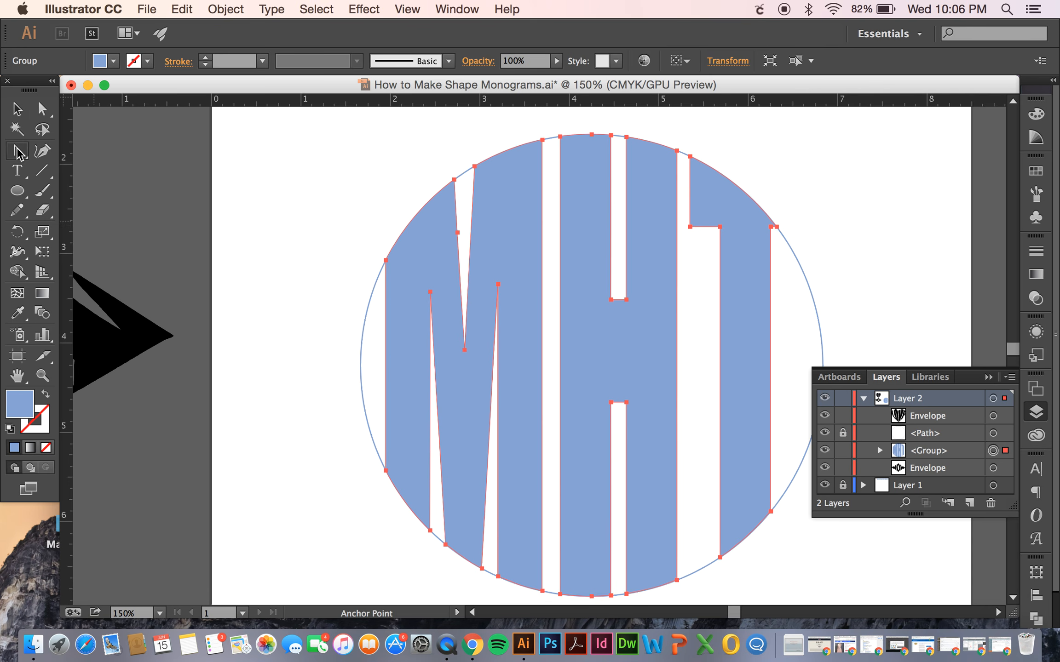
{"action": "left_click_drag", "start_coordinate": [26, 150], "coordinate": [92, 170]}
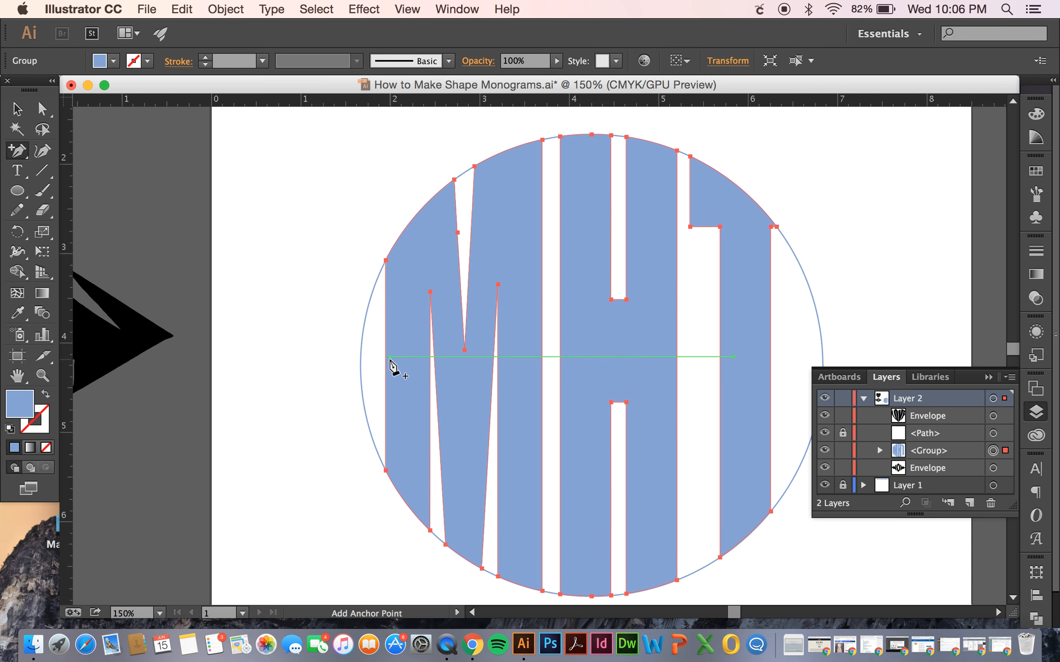
{"action": "left_click", "coordinate": [385, 358]}
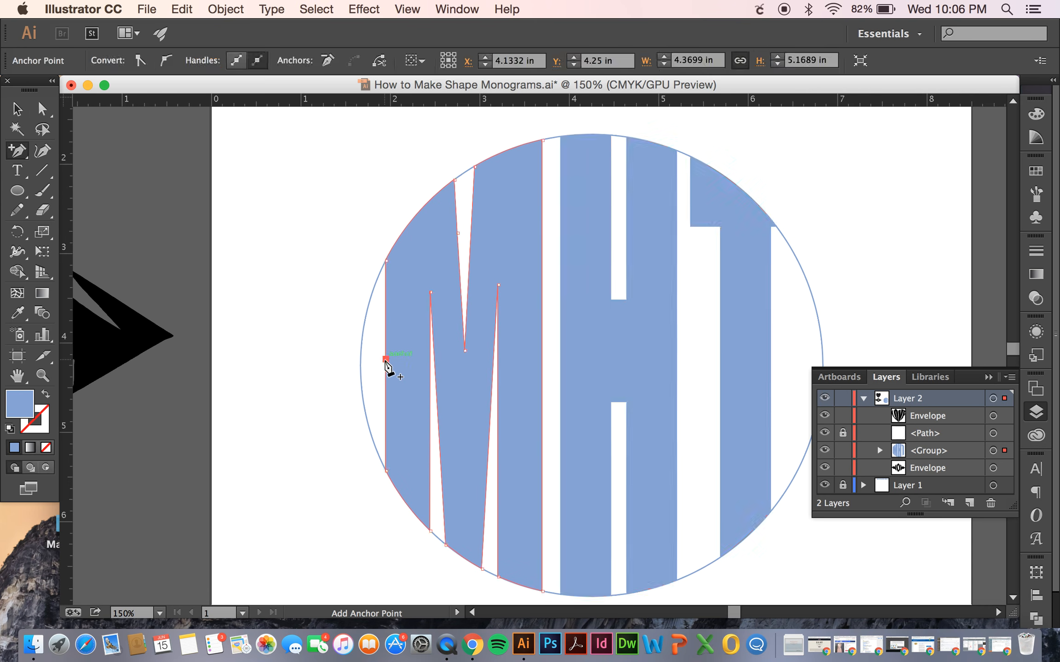
Move the M's new anchor point out to the circle's leftmost point and convert it to a smooth point whose curve follows the outline
{"action": "left_click", "coordinate": [42, 111]}
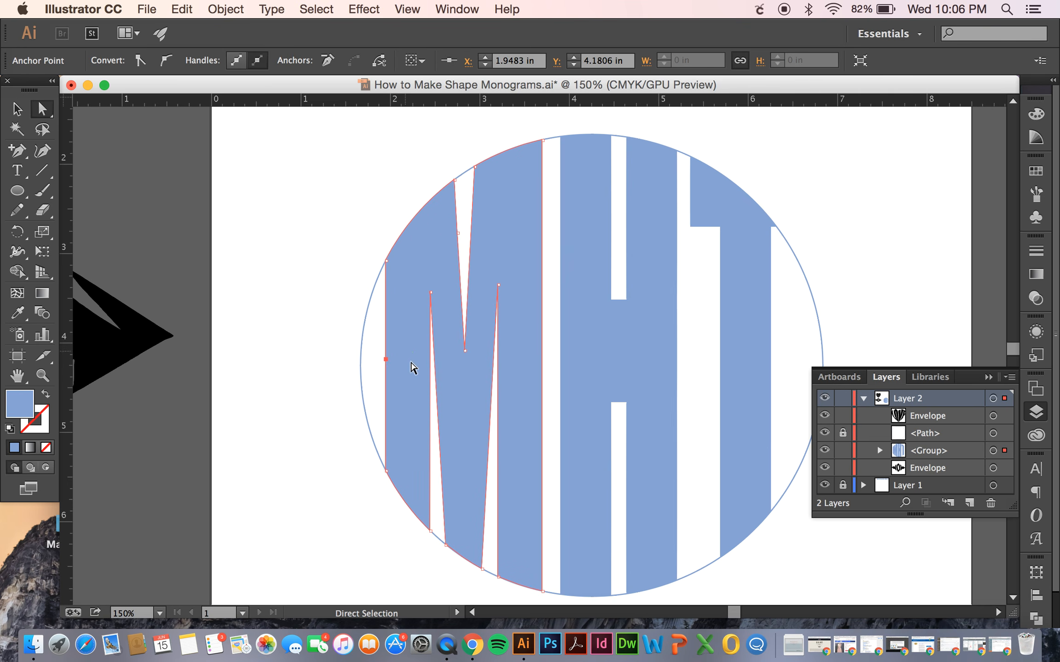
{"action": "left_click_drag", "start_coordinate": [388, 364], "coordinate": [361, 368]}
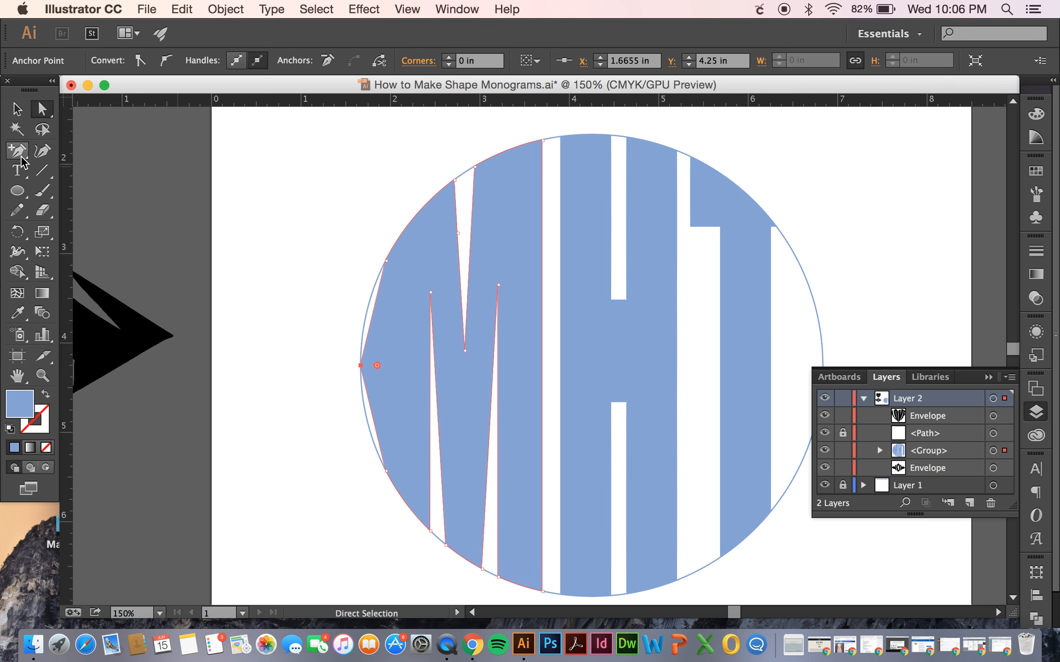
{"action": "left_click_drag", "start_coordinate": [19, 156], "coordinate": [97, 214]}
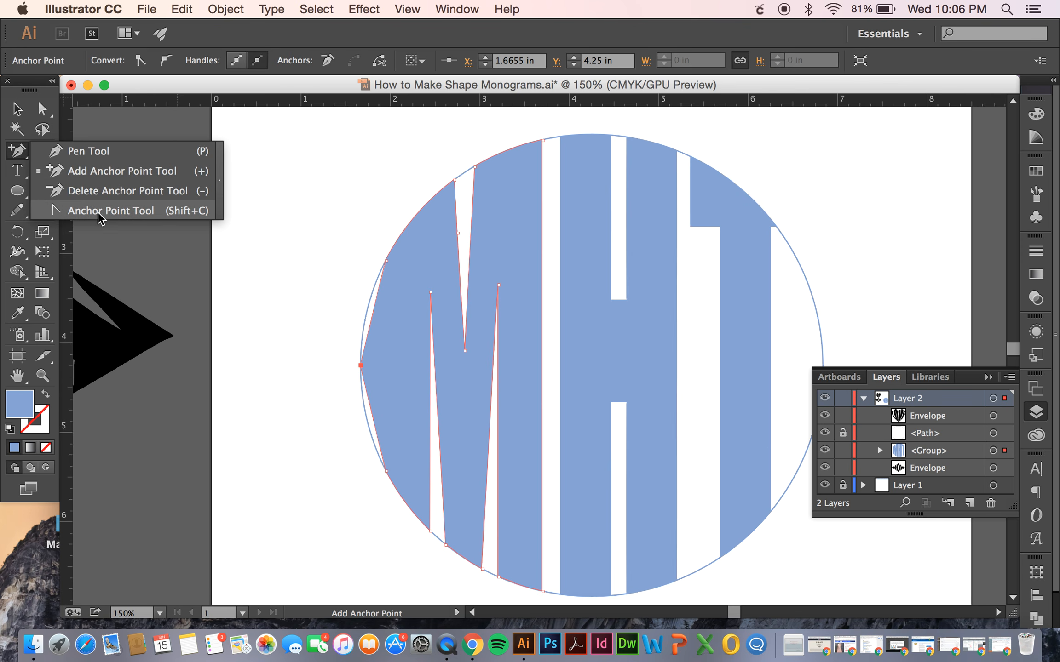
{"action": "left_click_drag", "start_coordinate": [102, 213], "coordinate": [102, 211]}
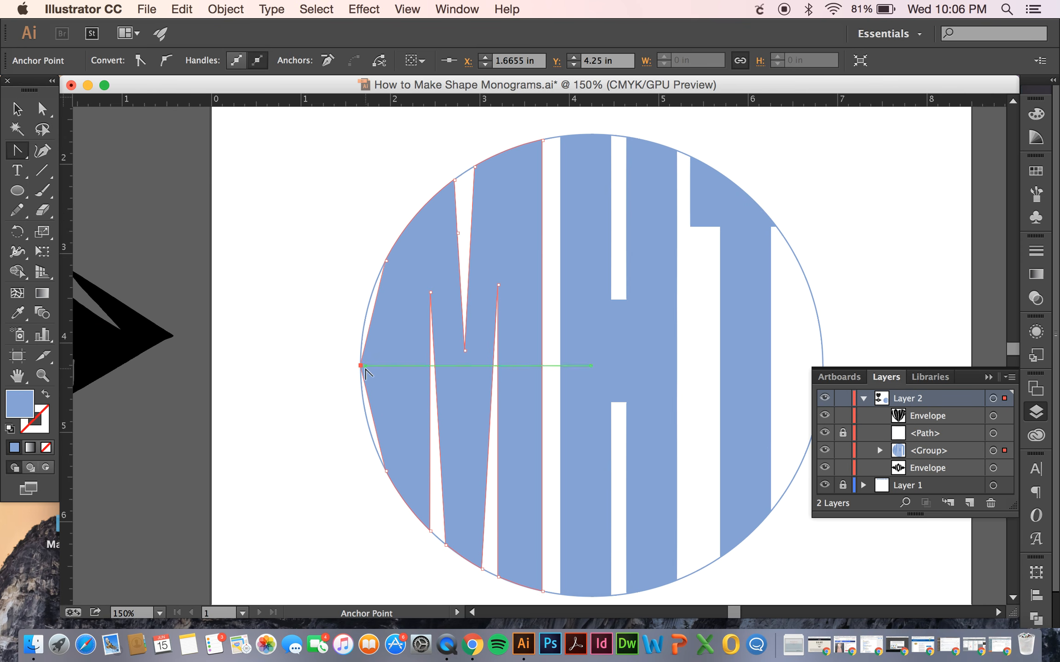
{"action": "left_click_drag", "start_coordinate": [360, 366], "coordinate": [361, 427]}
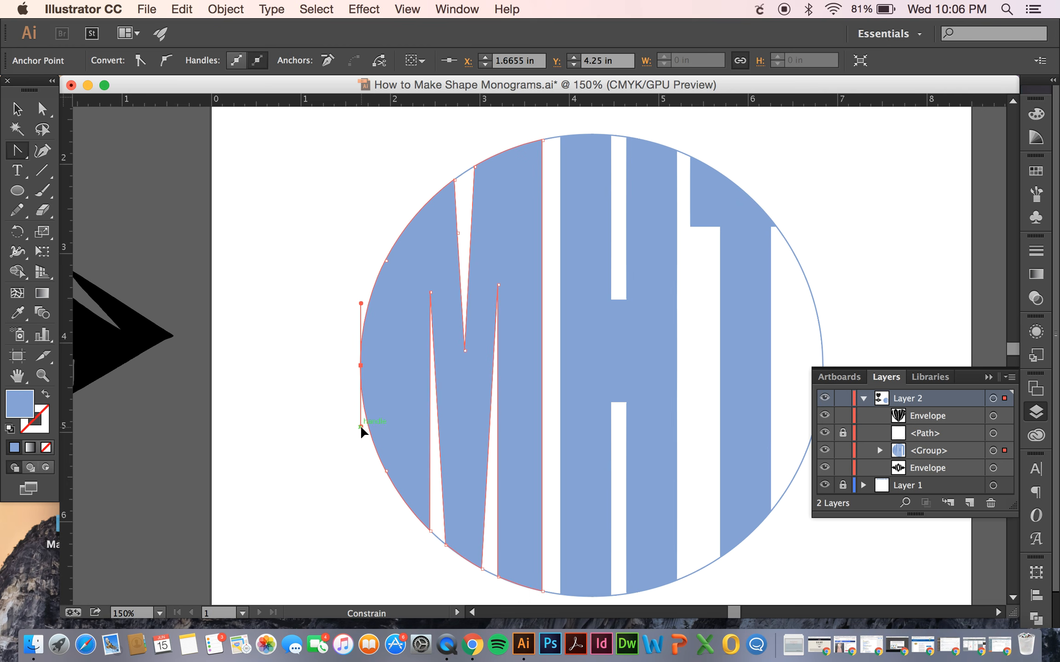
Hide the locked circle outline and deselect the M to check the monogram
{"action": "left_click", "coordinate": [17, 110]}
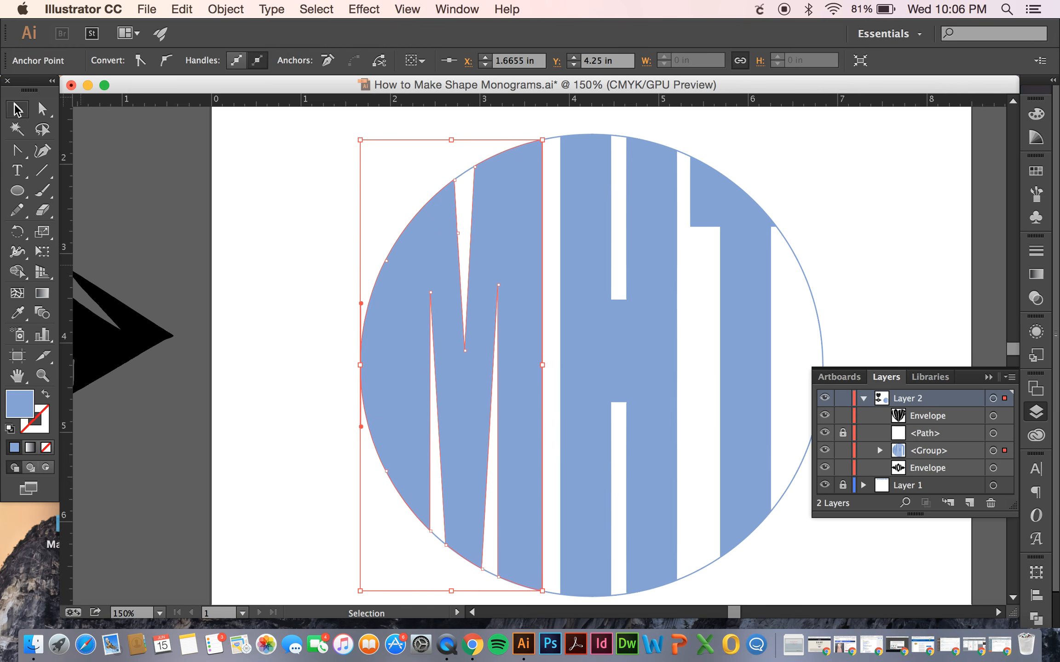
{"action": "left_click", "coordinate": [825, 433]}
{"action": "left_click", "coordinate": [874, 186]}
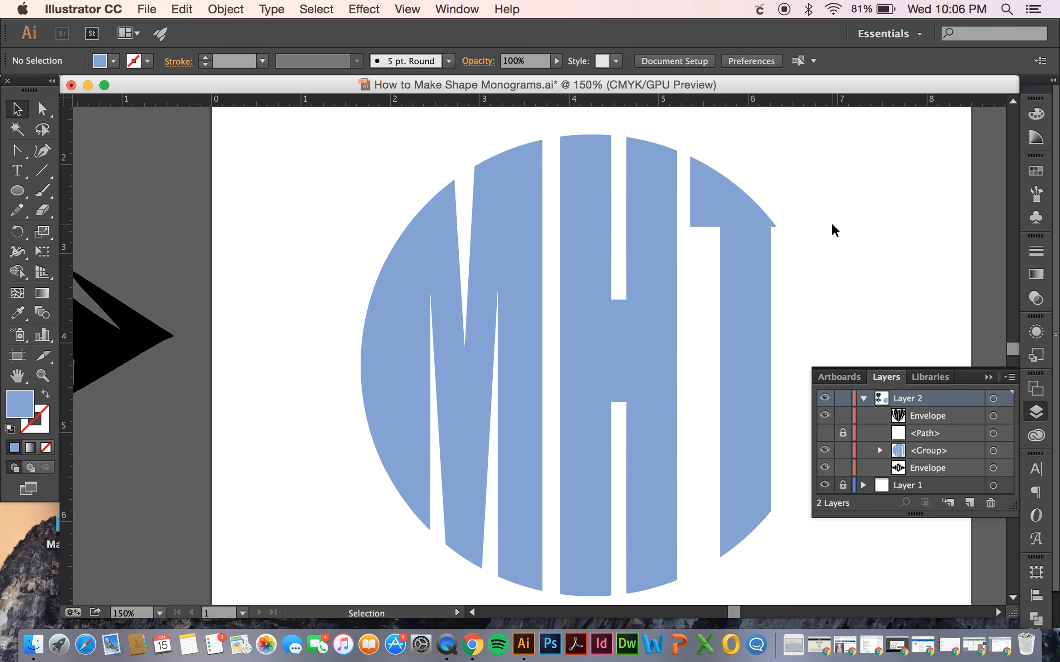
{"action": "key", "text": "super+minus"}
{"action": "key", "text": "super+minus"}
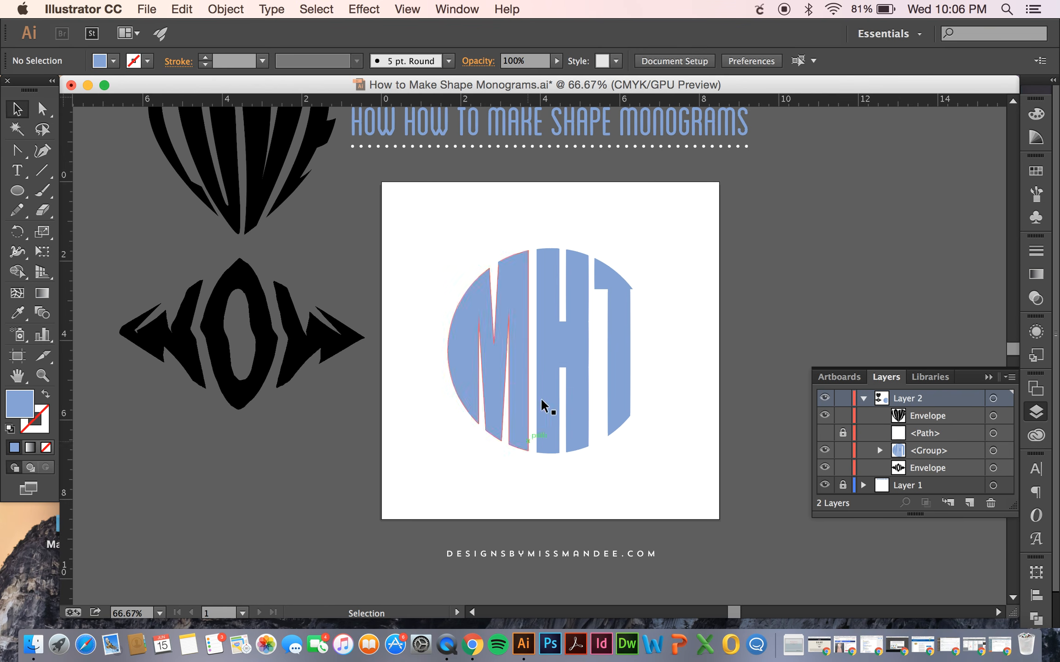
{"action": "scroll", "coordinate": [430, 413], "scroll_direction": "up", "scroll_amount": 2}
{"action": "scroll", "coordinate": [430, 413], "scroll_direction": "up", "scroll_amount": 1}
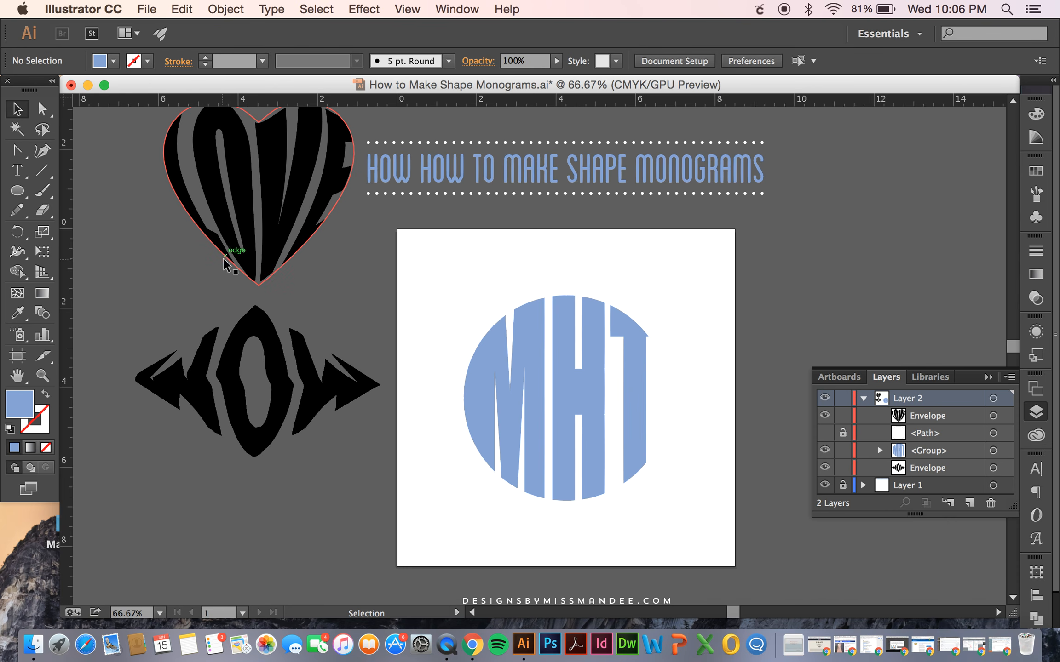
{"action": "scroll", "coordinate": [596, 419], "scroll_direction": "down", "scroll_amount": 1}
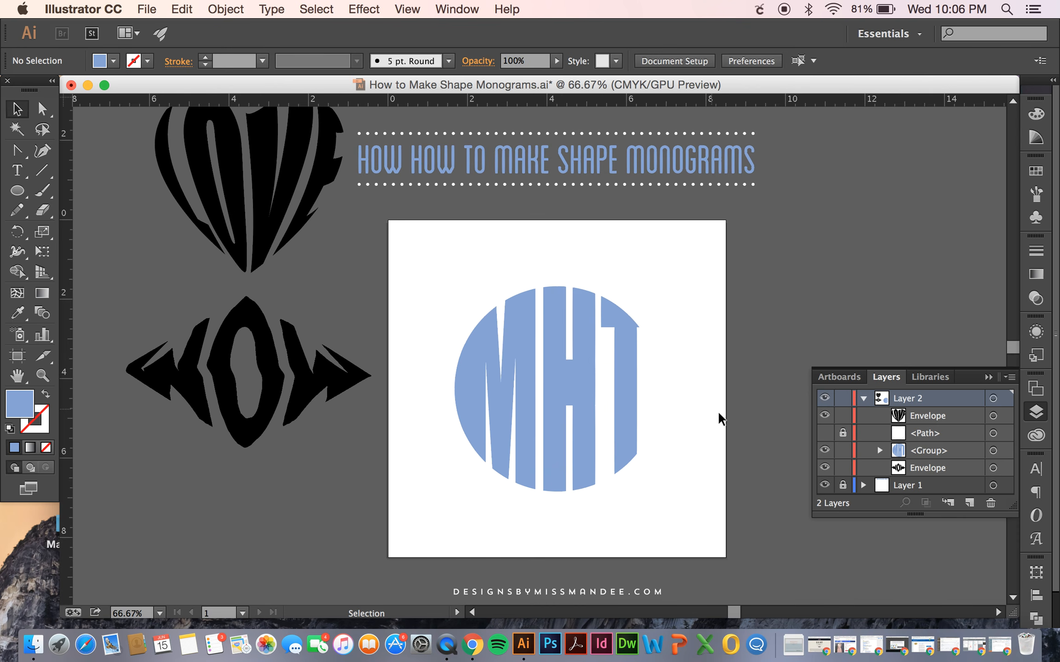